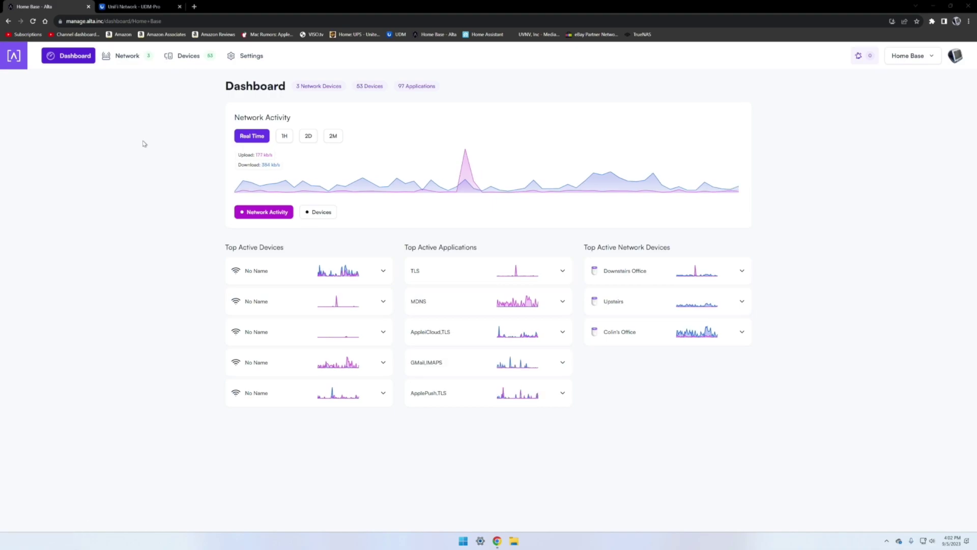
click(127, 56)
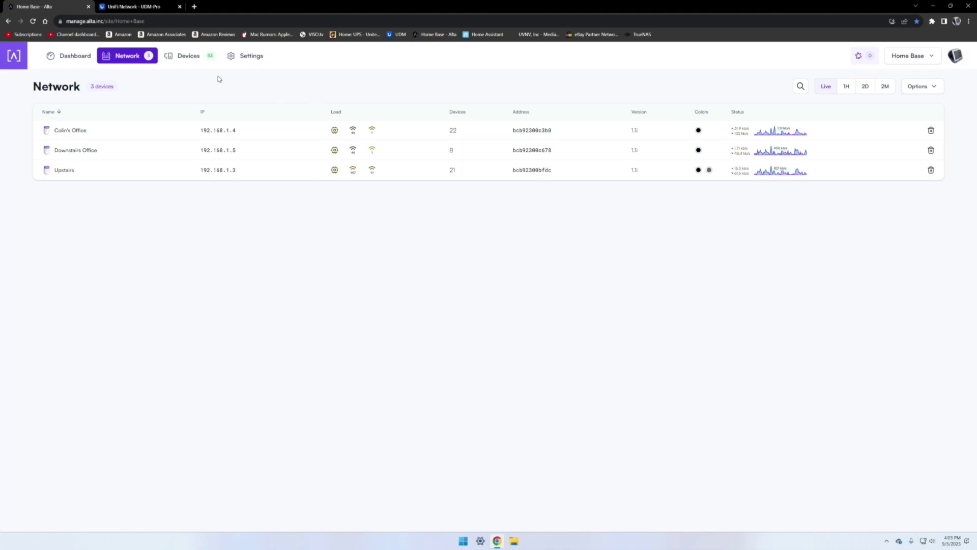
click(196, 57)
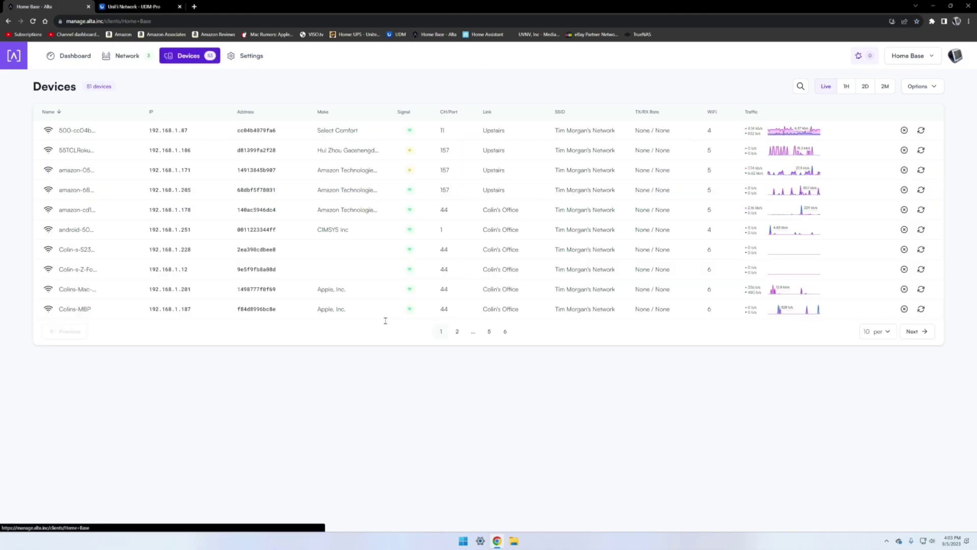
click(457, 332)
click(489, 332)
click(505, 332)
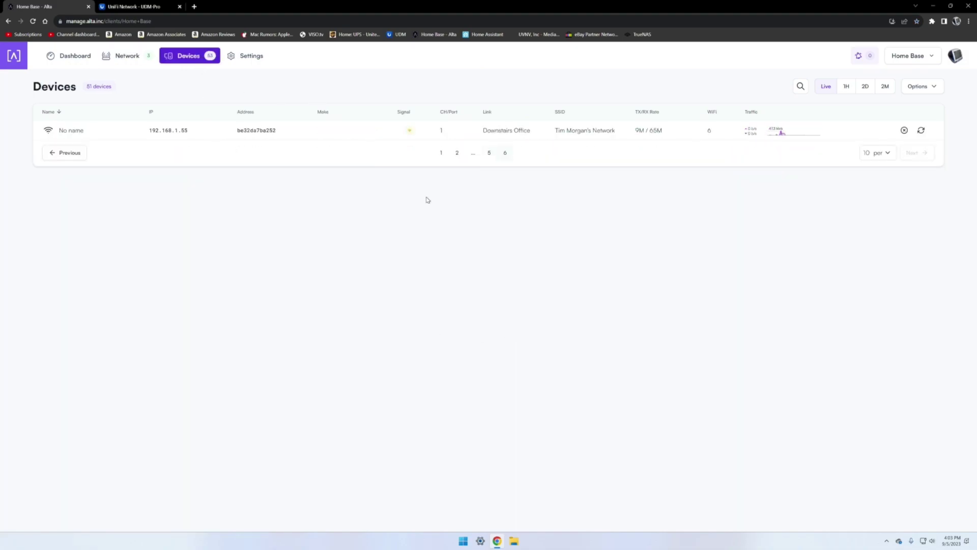
click(440, 153)
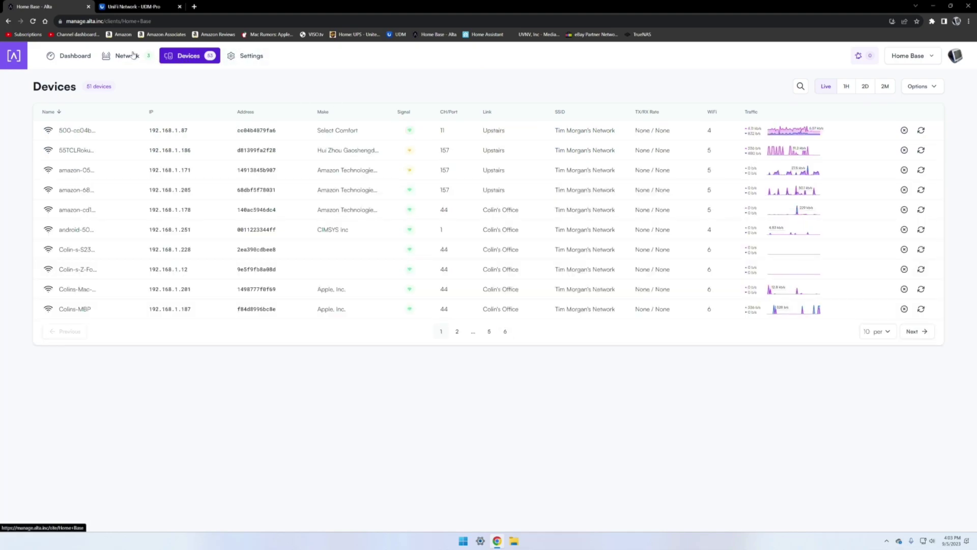
click(70, 56)
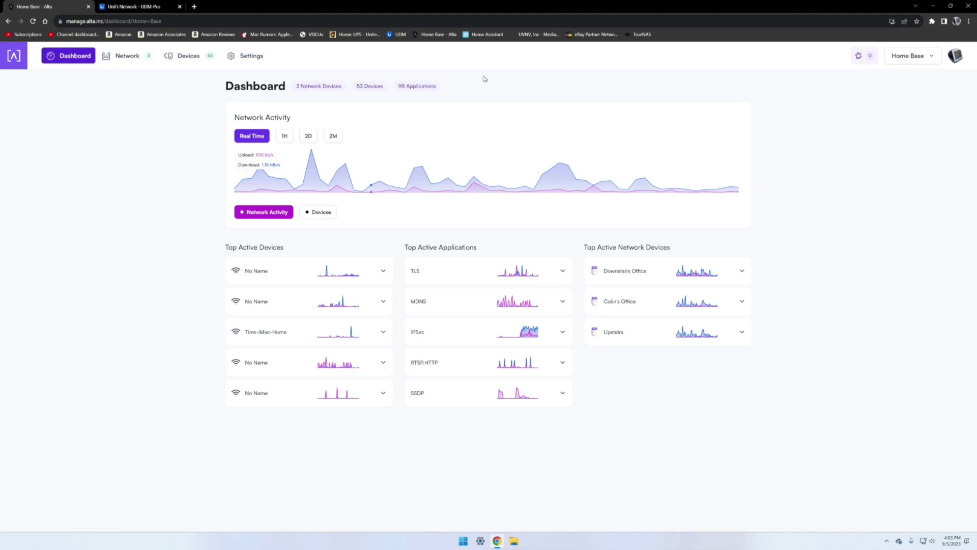
mouse_move(502, 157)
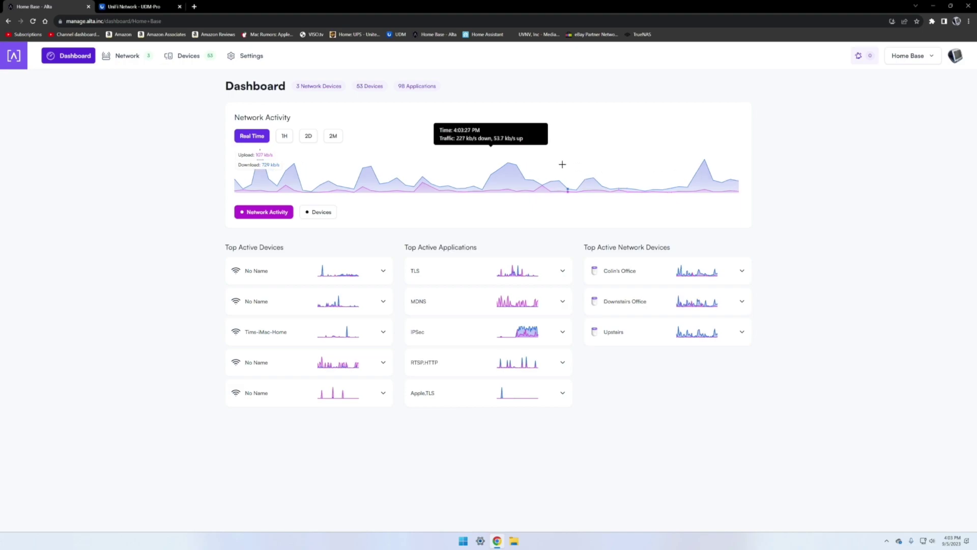
click(285, 136)
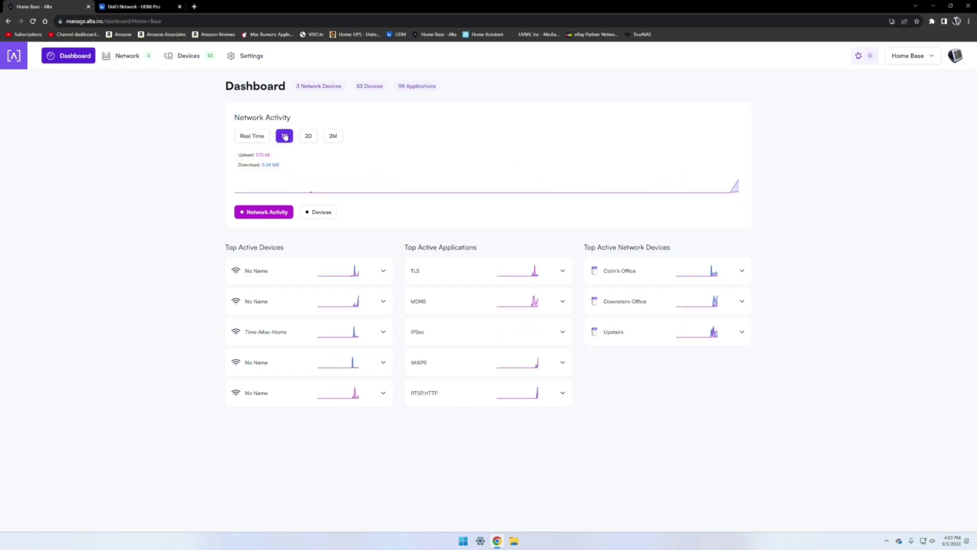
click(314, 136)
click(330, 137)
click(309, 137)
click(285, 136)
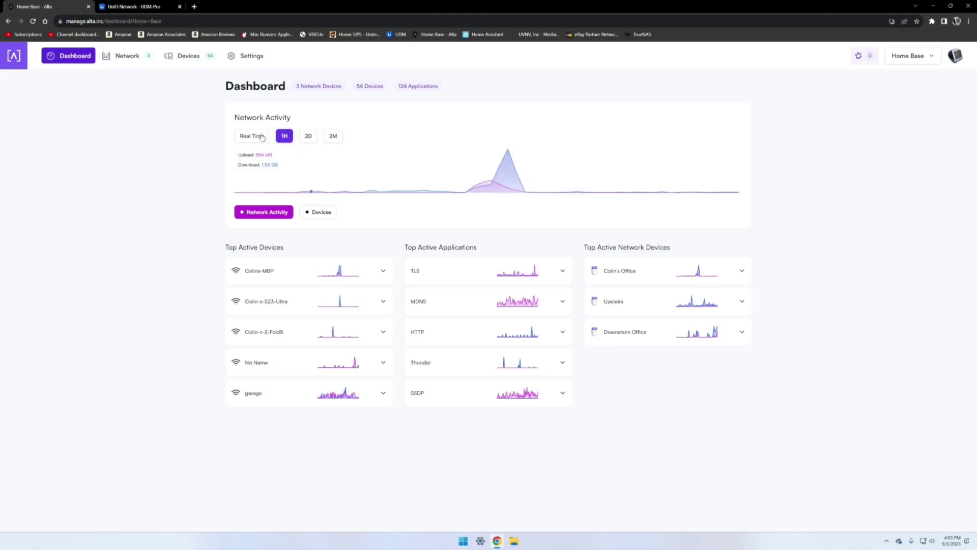
click(261, 137)
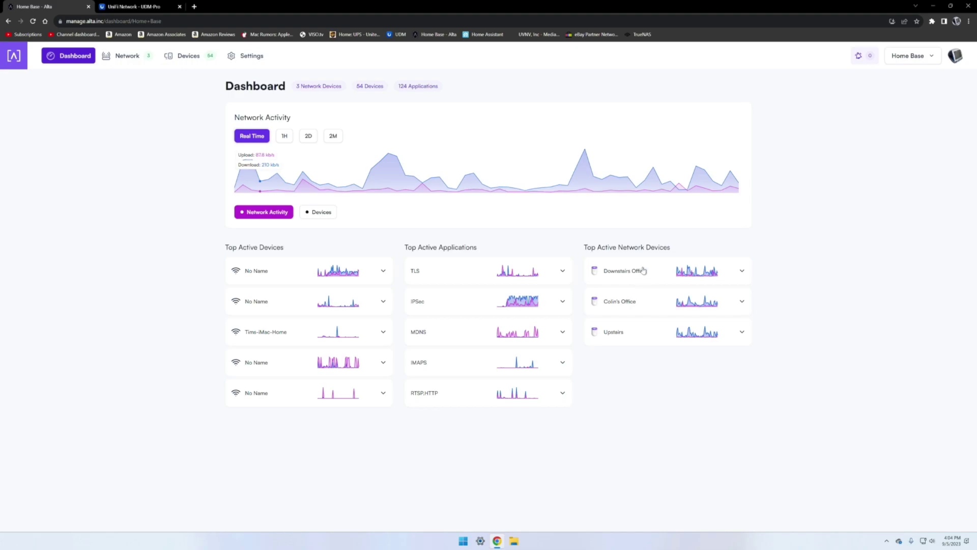
mouse_move(690, 336)
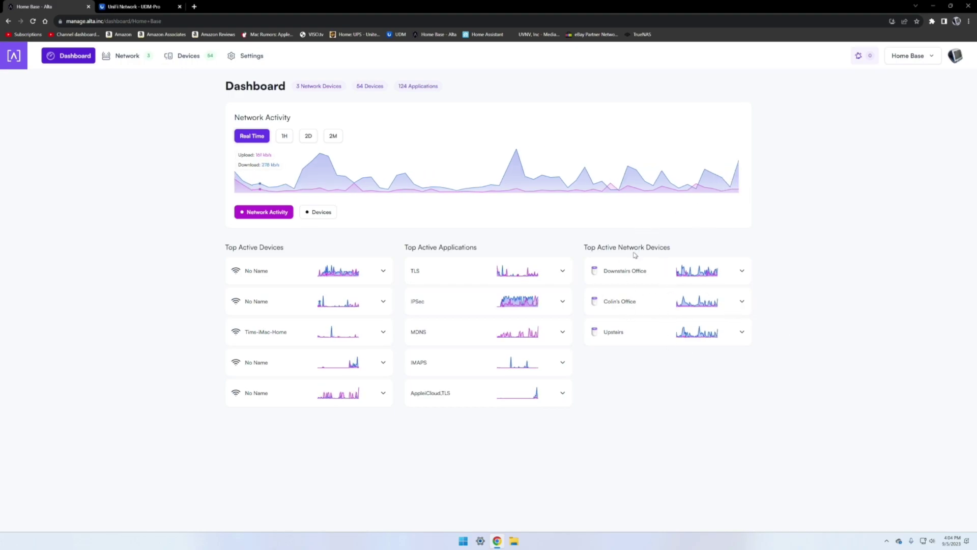
click(307, 212)
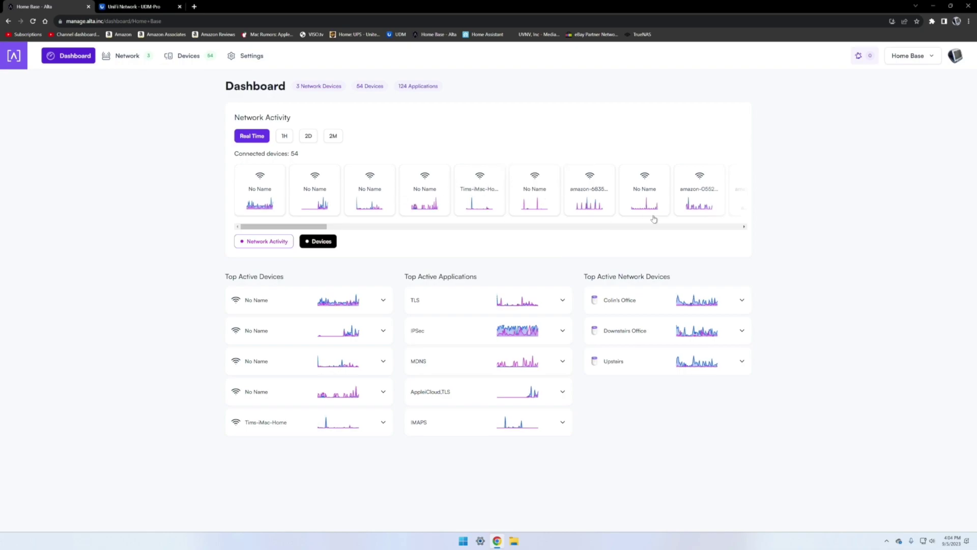
click(281, 241)
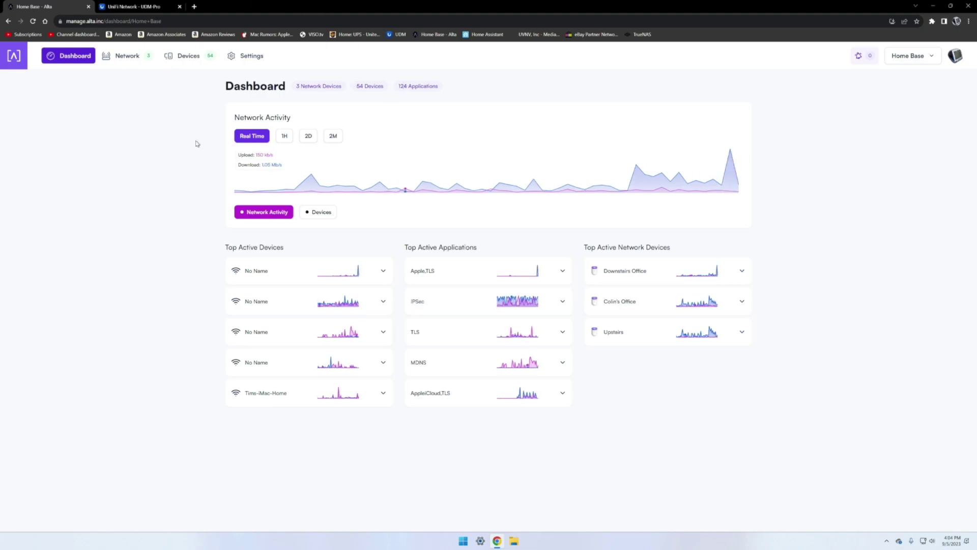
- Open the 192.168.1.4 access point's settings panel from the Network list and centre it
click(128, 56)
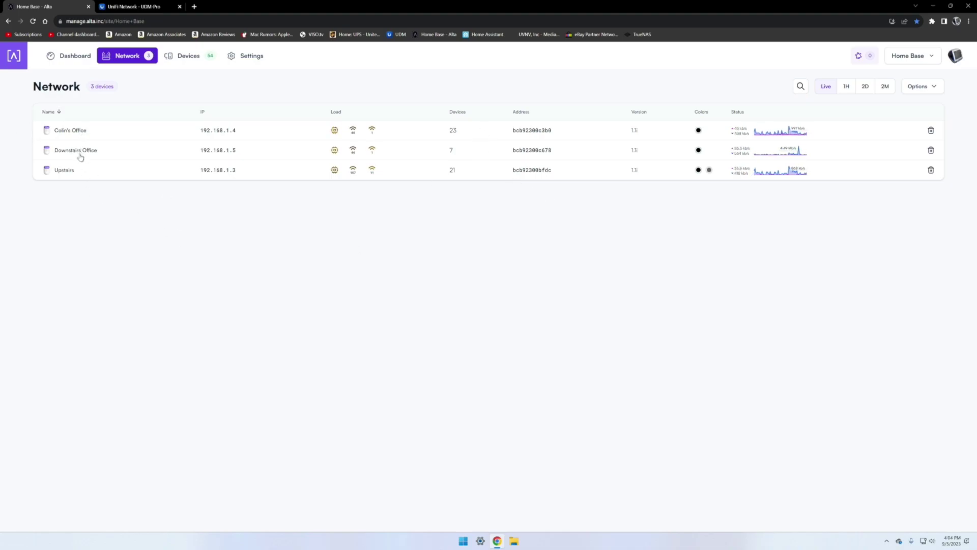
click(45, 132)
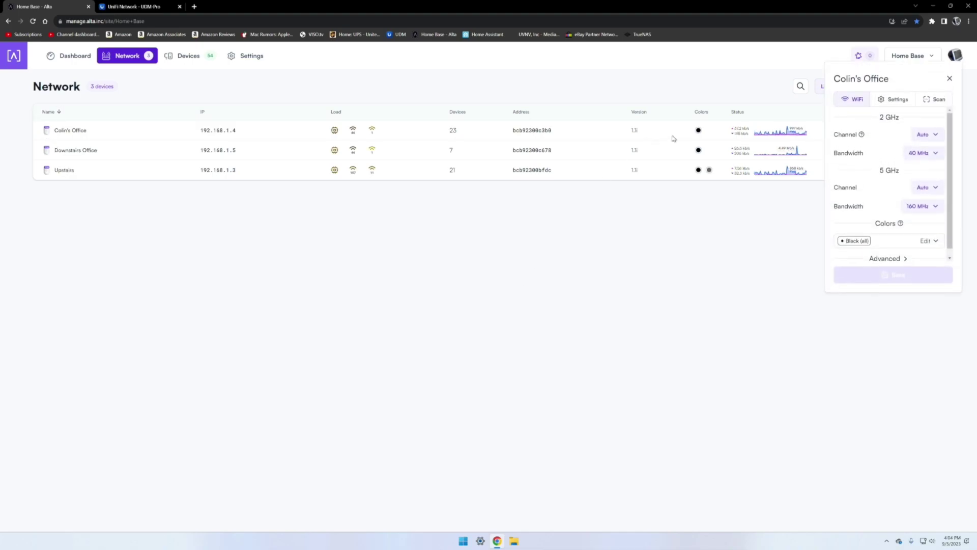
drag(879, 95, 523, 205)
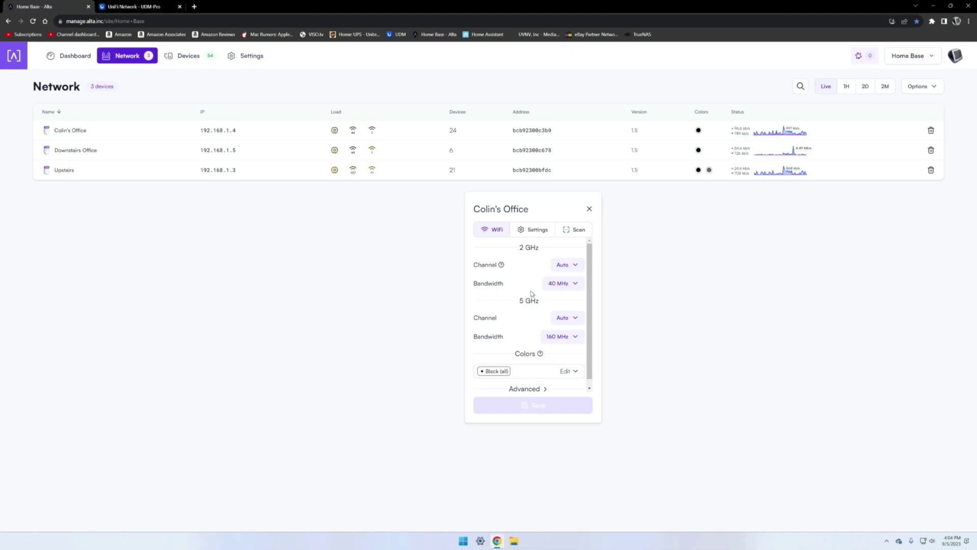
scroll(532, 294, down, 1)
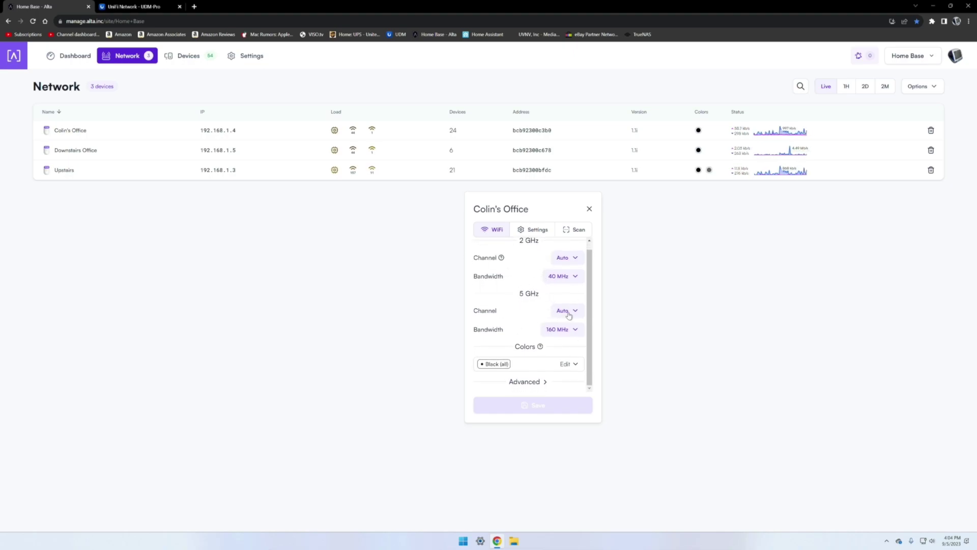
- Review its bandwidths, keeping 160 MHz on 5 GHz and 40 MHz on 2 GHz, and check transmit power
click(555, 331)
click(554, 334)
click(557, 280)
click(556, 289)
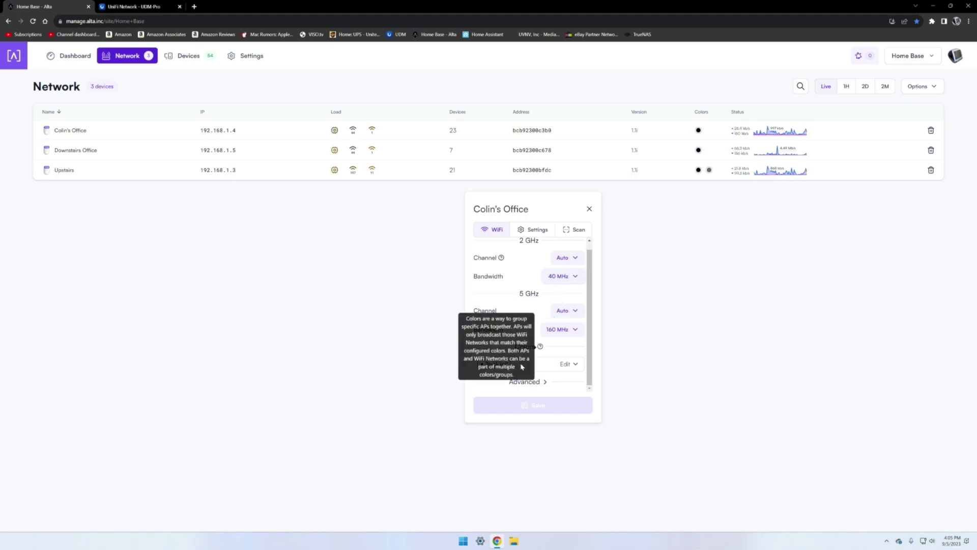
click(544, 381)
scroll(554, 346, down, 1)
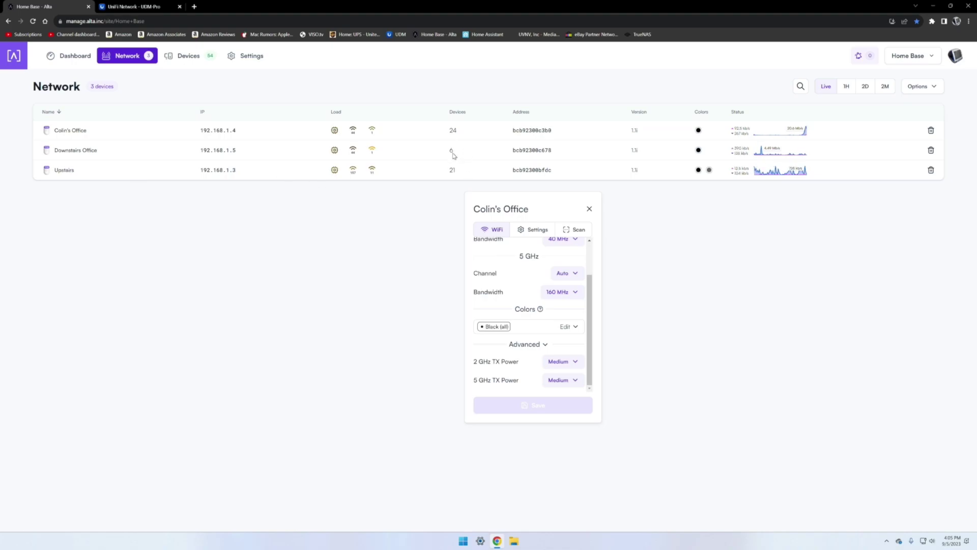
click(589, 210)
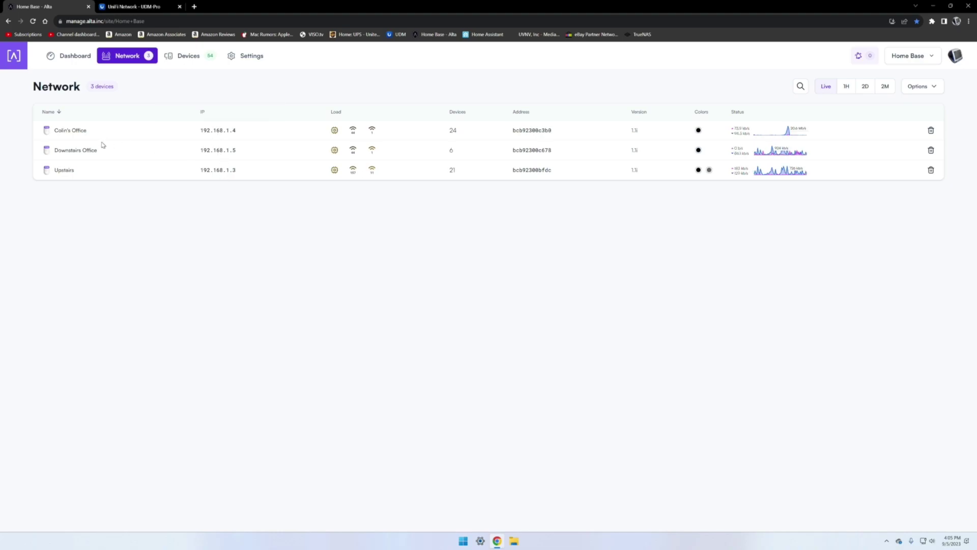
- Inspect the 192.168.1.4 access point's network settings and wireless scan options, then close its panel
click(60, 129)
click(894, 99)
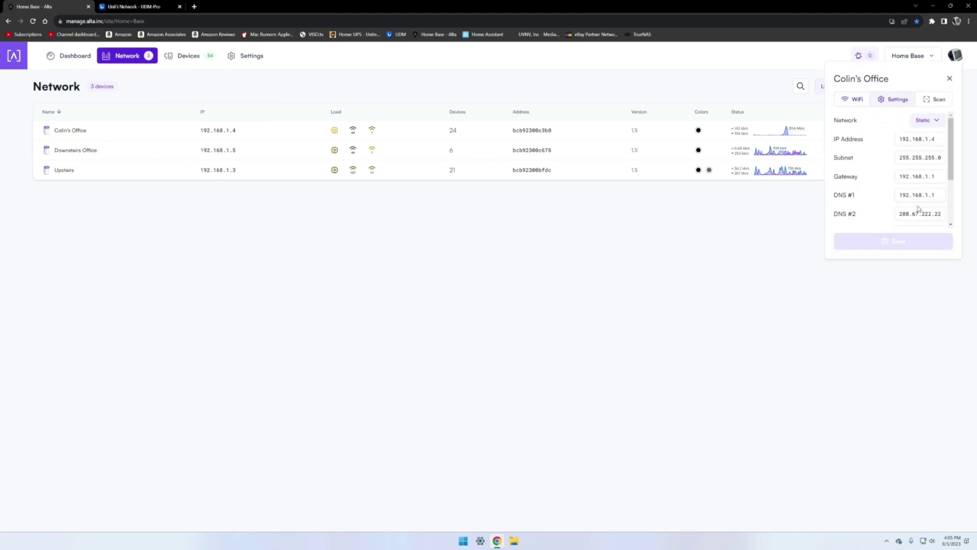
scroll(916, 203, down, 2)
scroll(916, 203, up, 2)
click(852, 99)
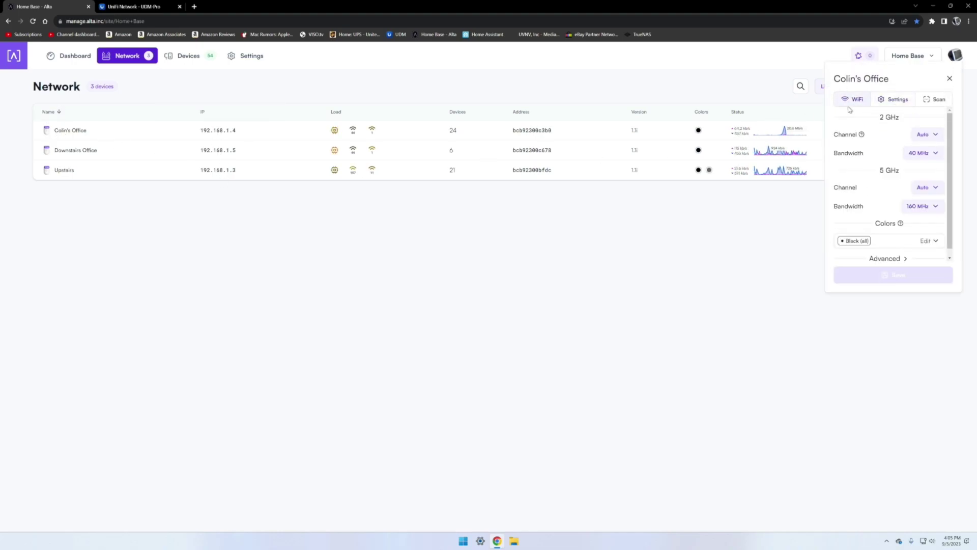
click(935, 101)
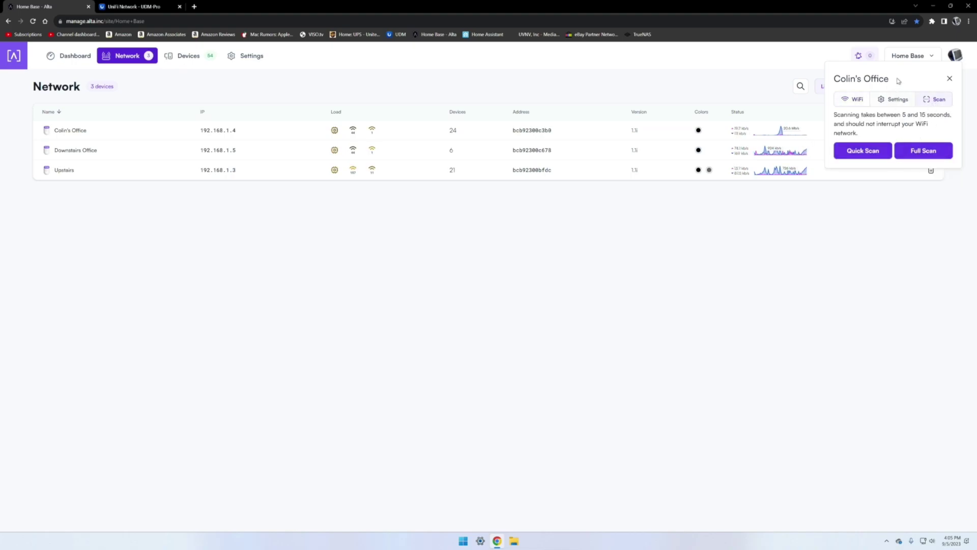
drag(900, 81, 608, 277)
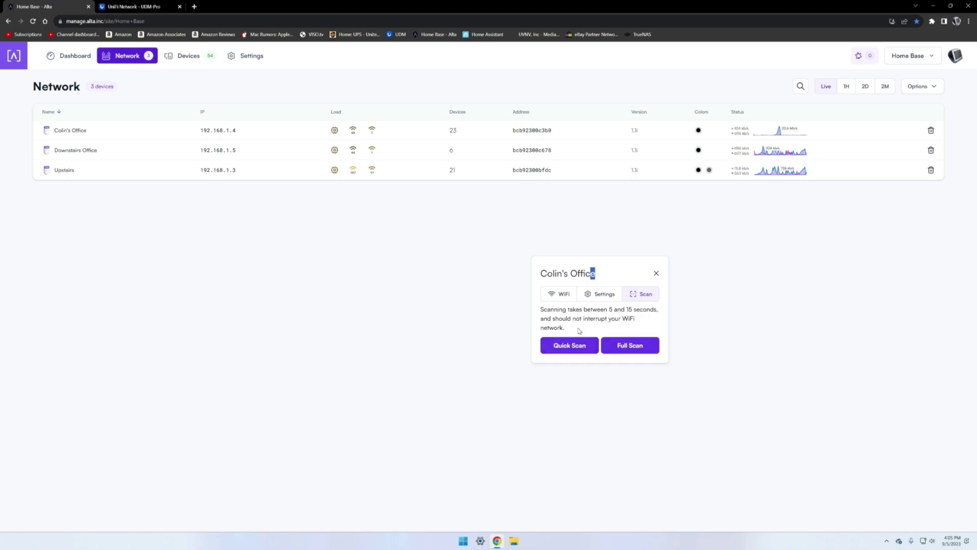
click(656, 274)
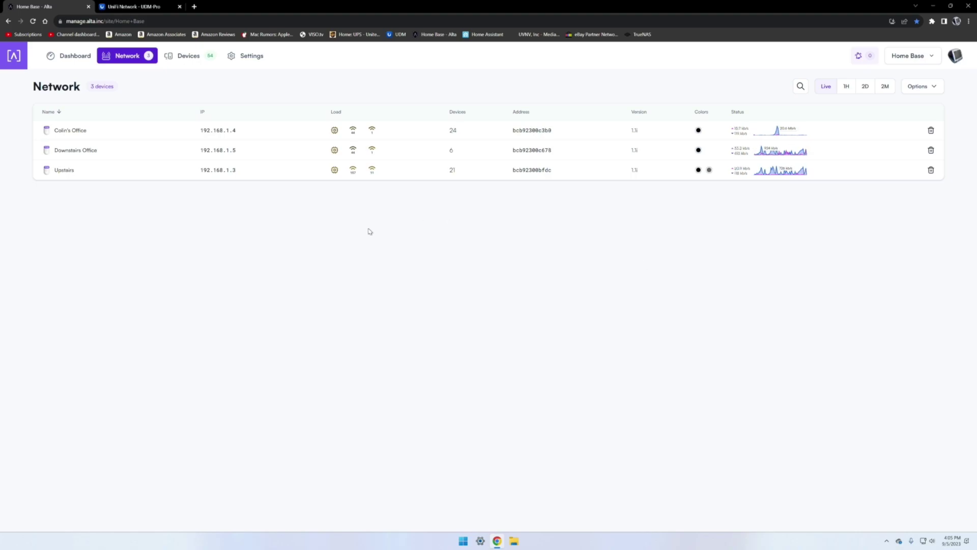
- Review Downstairs Office settings, keeping LED mode Default and addressing Static, then close the panel
click(48, 152)
click(879, 252)
click(894, 100)
scroll(888, 203, down, 2)
scroll(888, 202, down, 1)
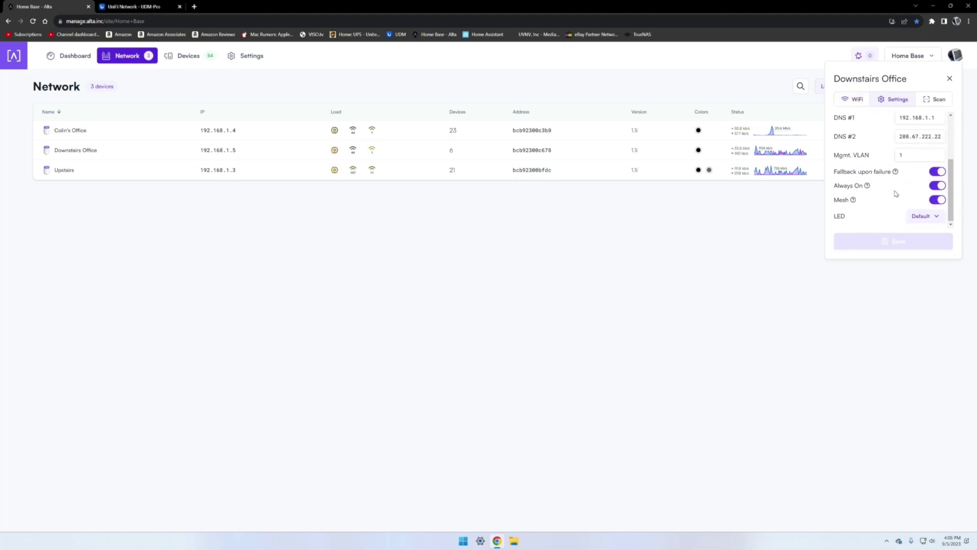
click(908, 217)
click(908, 217)
scroll(884, 168, up, 3)
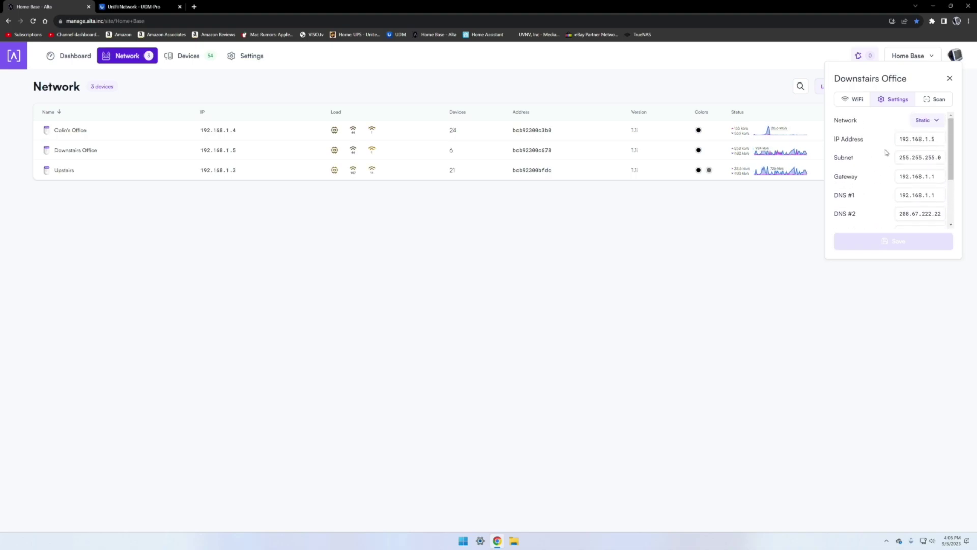
click(928, 121)
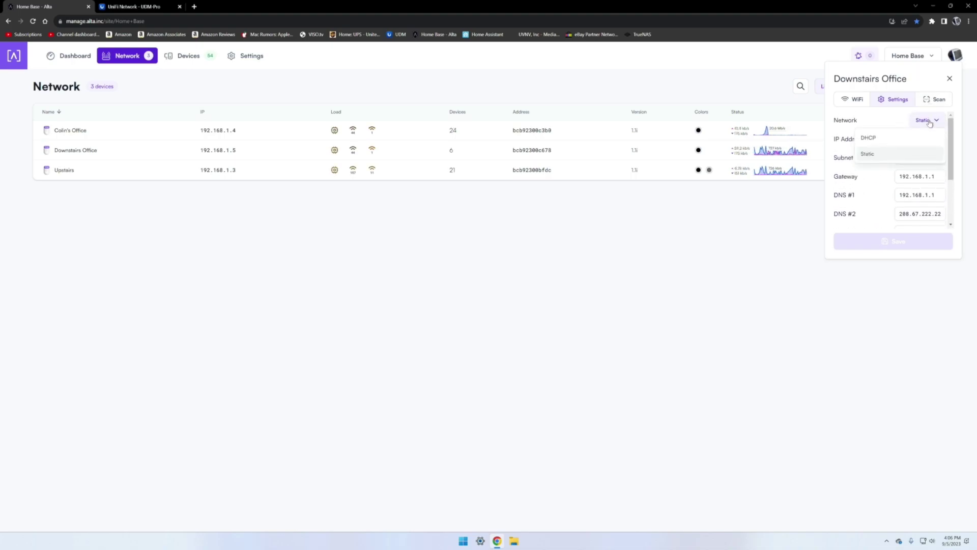
click(930, 153)
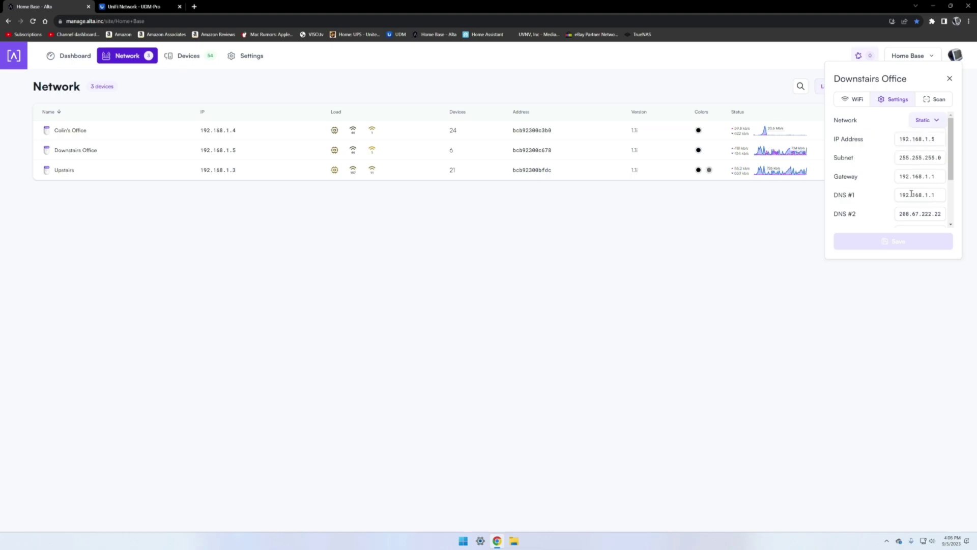
scroll(912, 188, down, 1)
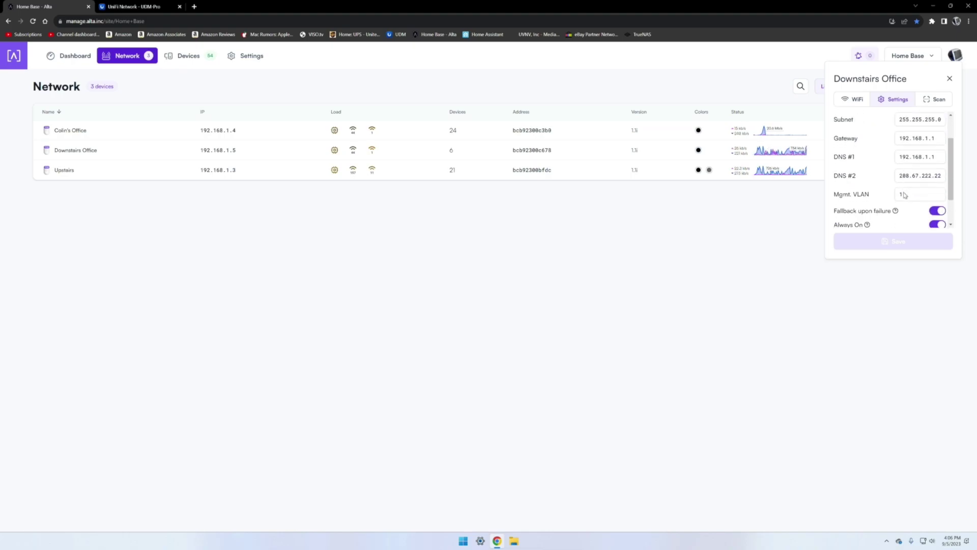
click(949, 78)
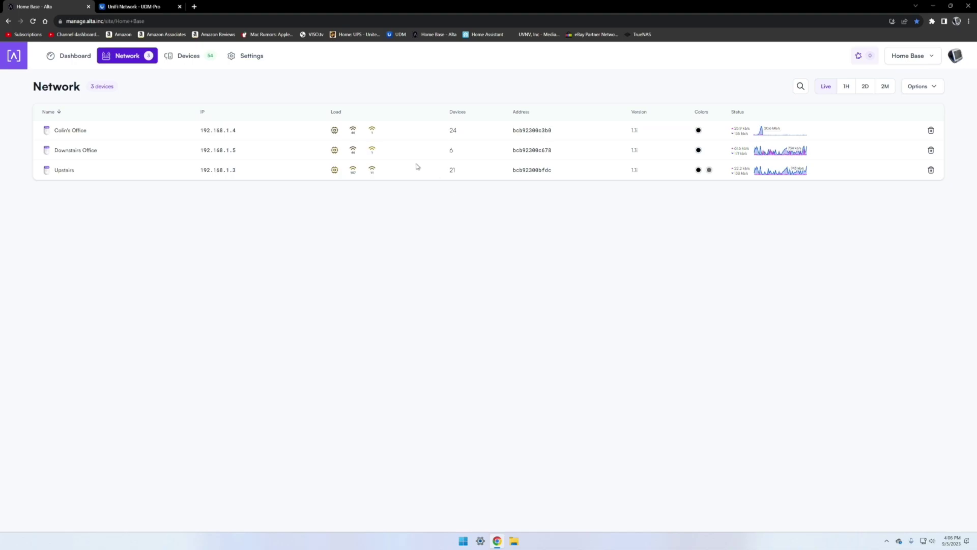
- Browse the Devices list through pages 2, 3, 5 and the last page, then go back to page 1
click(188, 56)
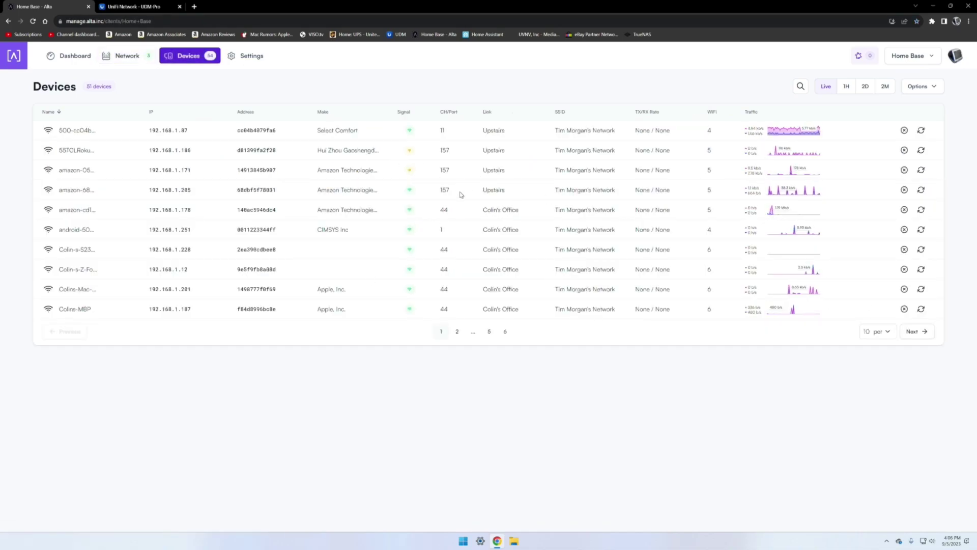
click(456, 332)
click(472, 331)
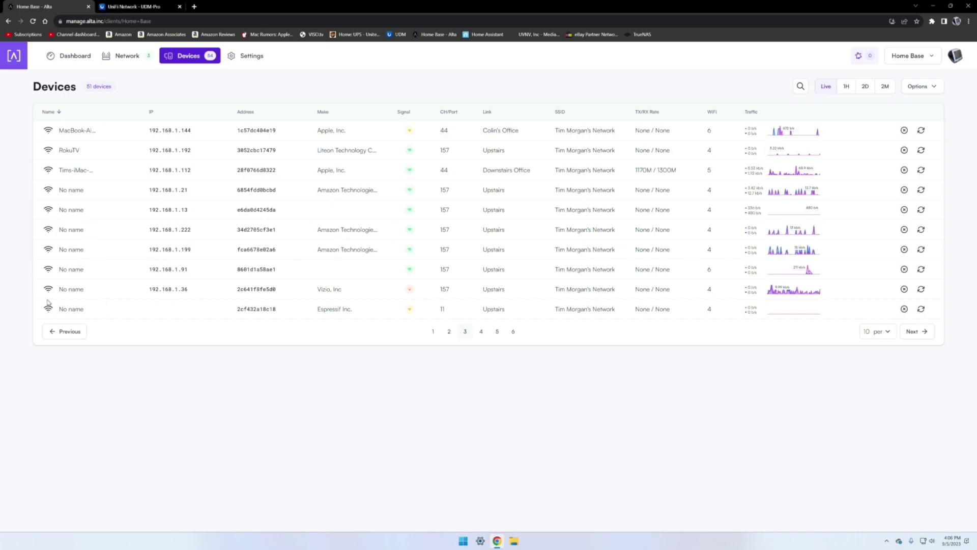
click(497, 332)
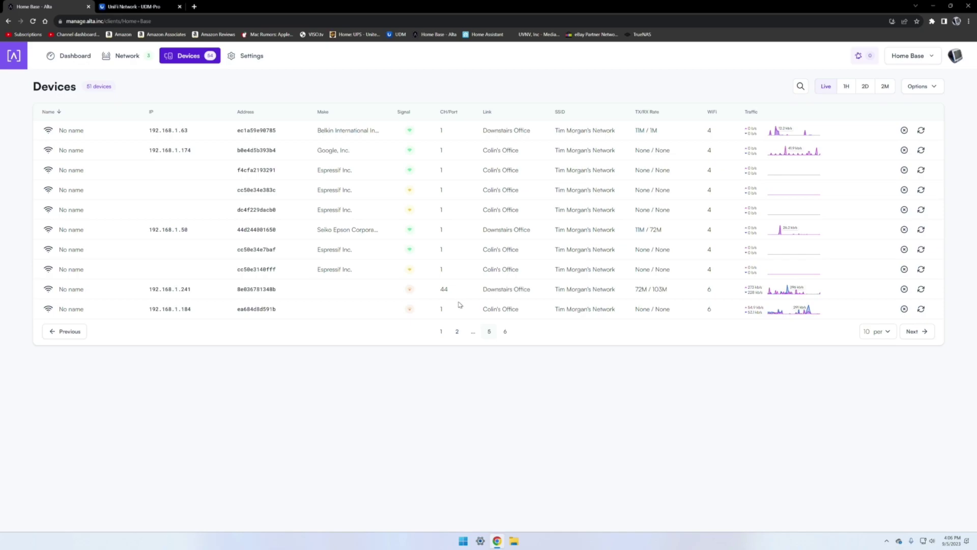
click(441, 332)
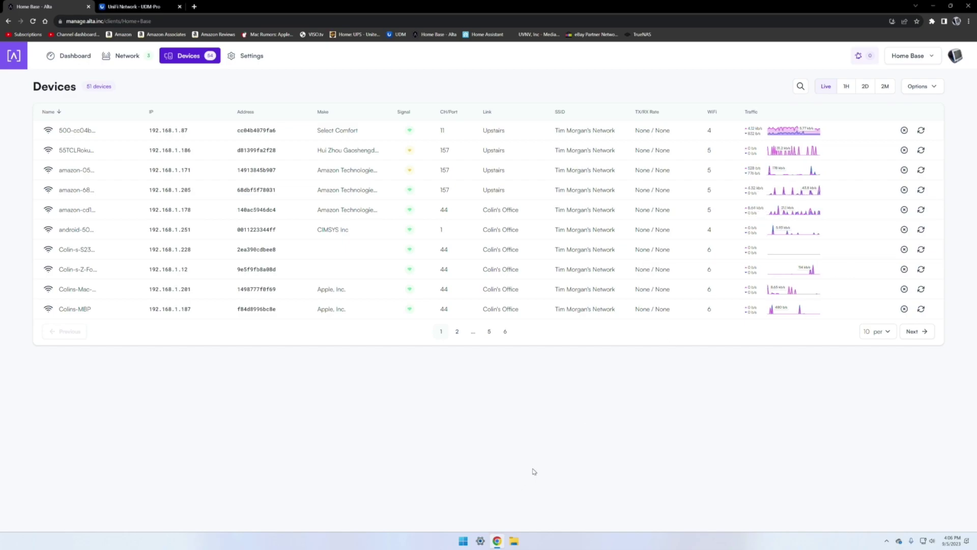
click(489, 330)
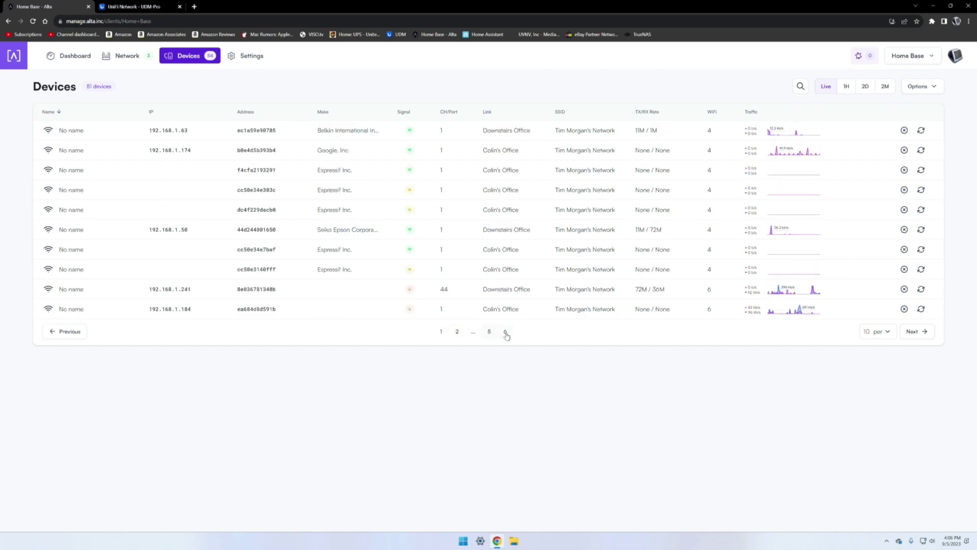
click(505, 331)
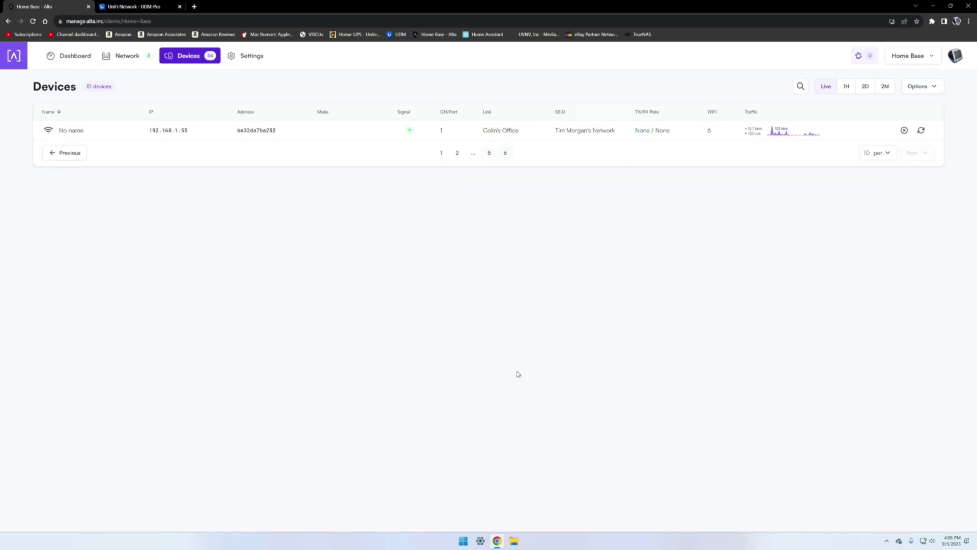
click(441, 152)
click(919, 87)
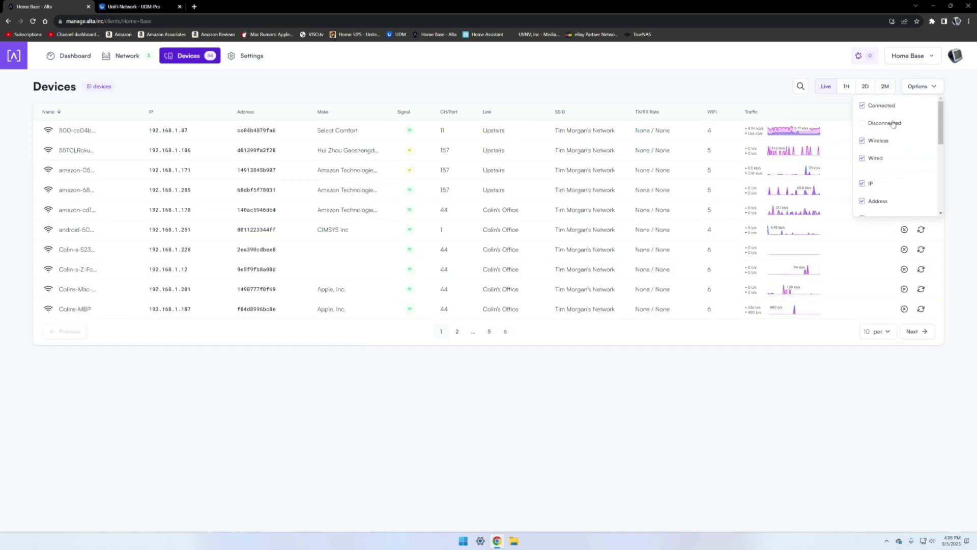
scroll(901, 134, down, 5)
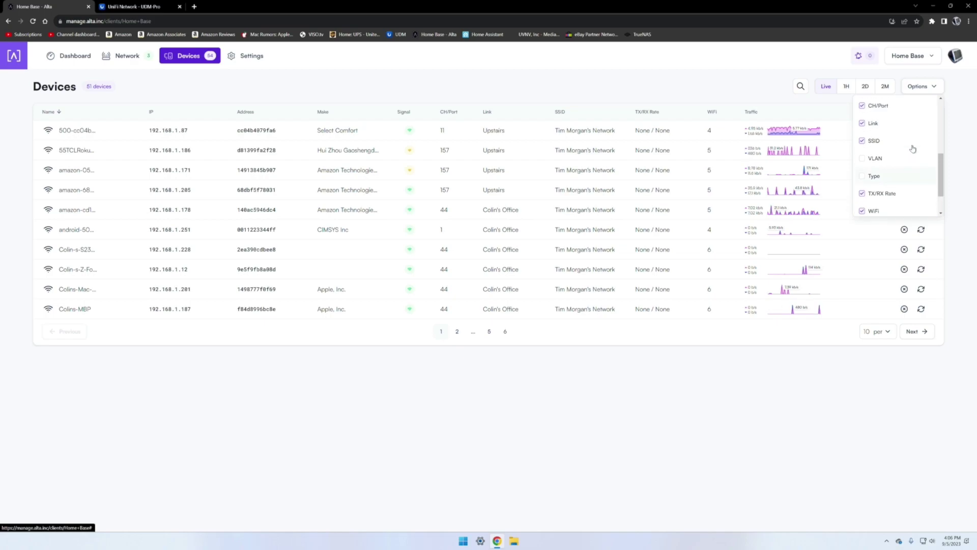
scroll(893, 175, up, 2)
scroll(892, 175, down, 2)
click(877, 176)
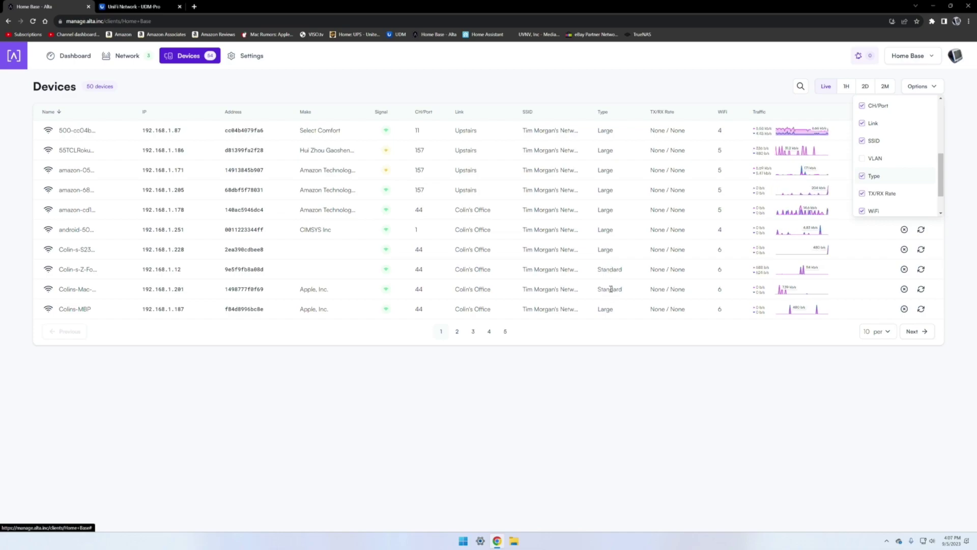
scroll(872, 191, down, 1)
scroll(873, 184, up, 1)
click(875, 164)
scroll(876, 168, up, 1)
scroll(879, 168, up, 4)
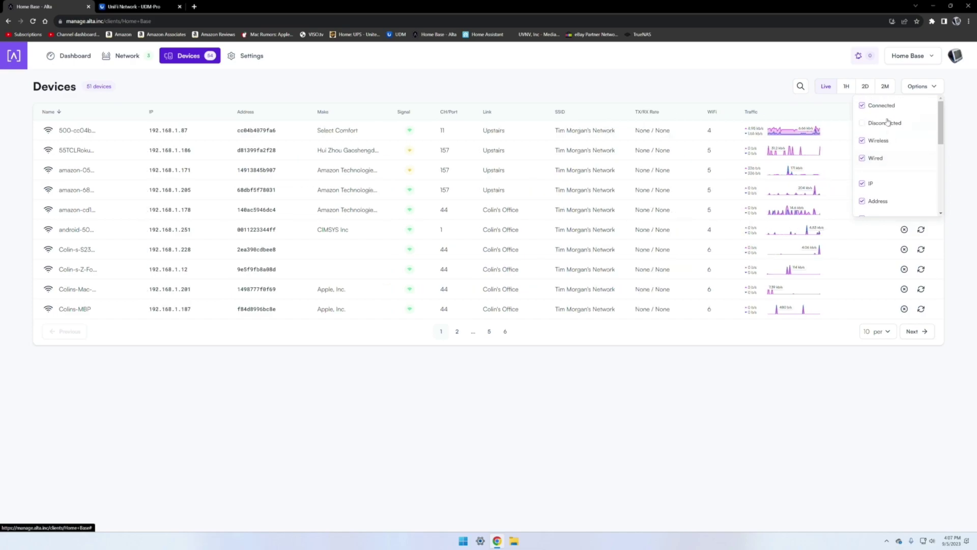
click(920, 90)
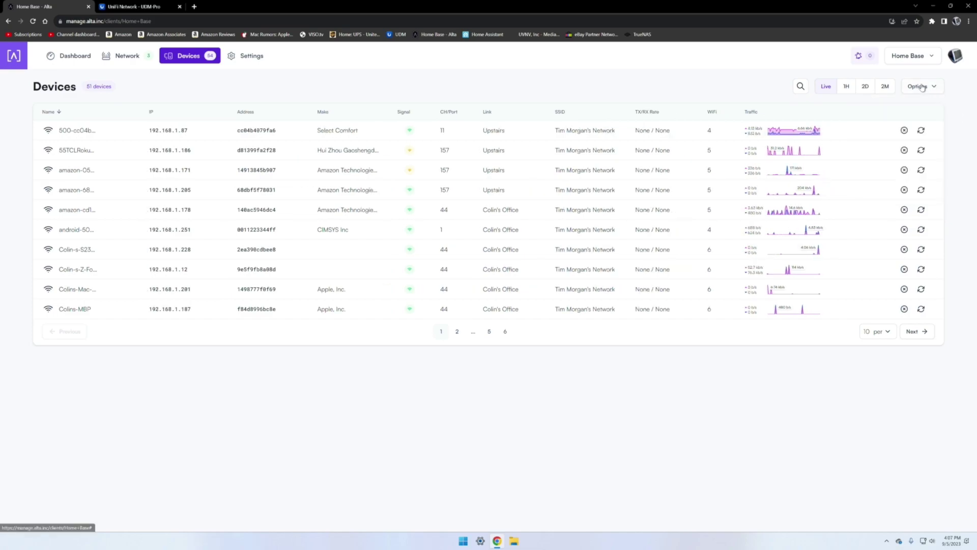
- Go to Settings, back out of a new WiFi network form, and edit the main WiFi network
click(255, 55)
key(alt+Left)
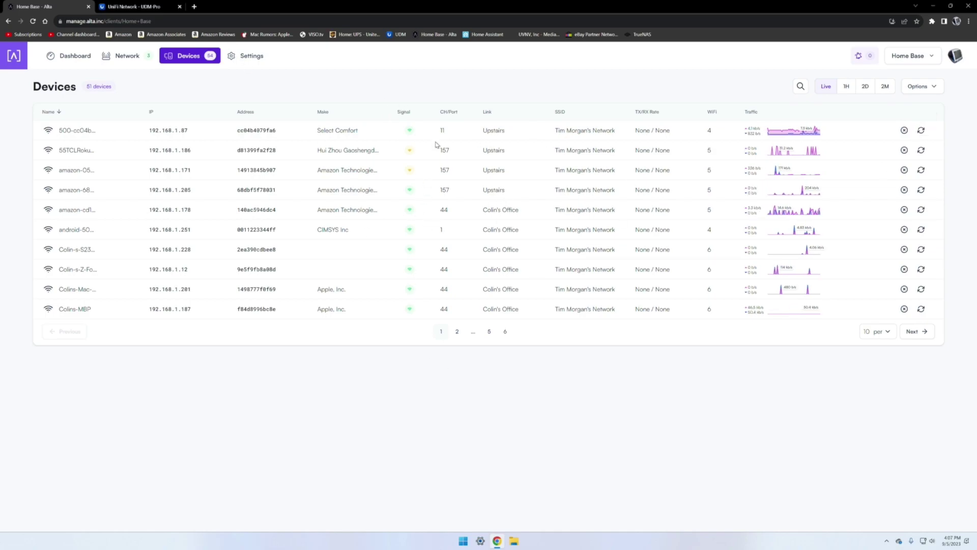
click(246, 56)
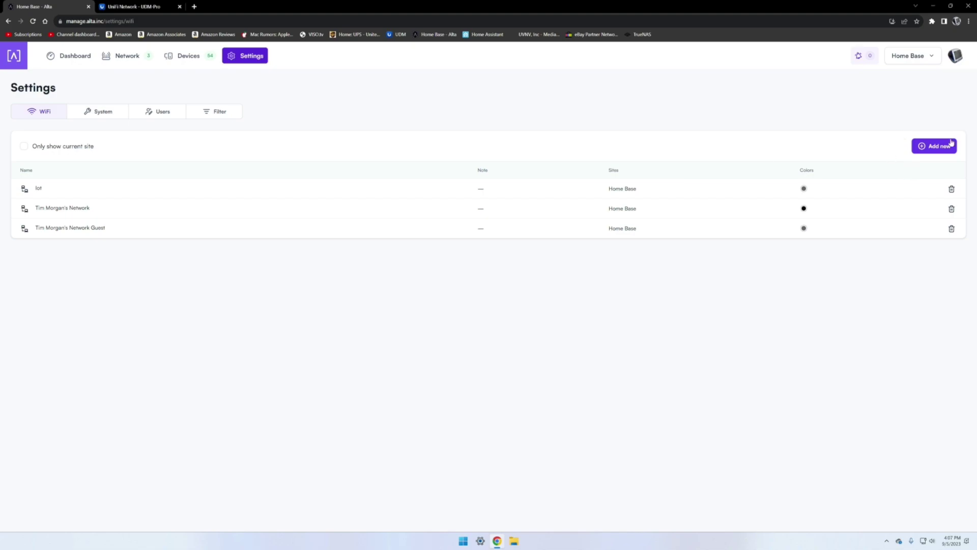
click(934, 146)
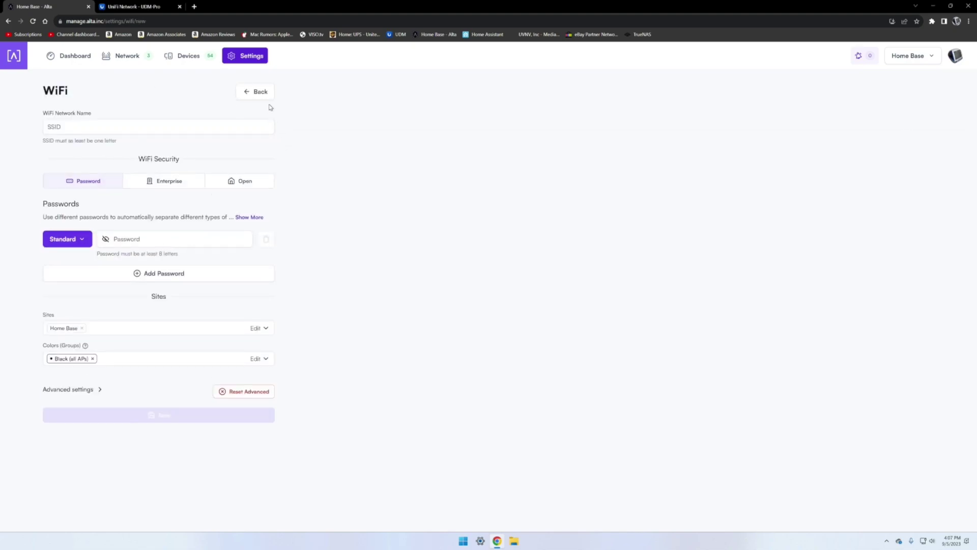
click(266, 97)
click(91, 210)
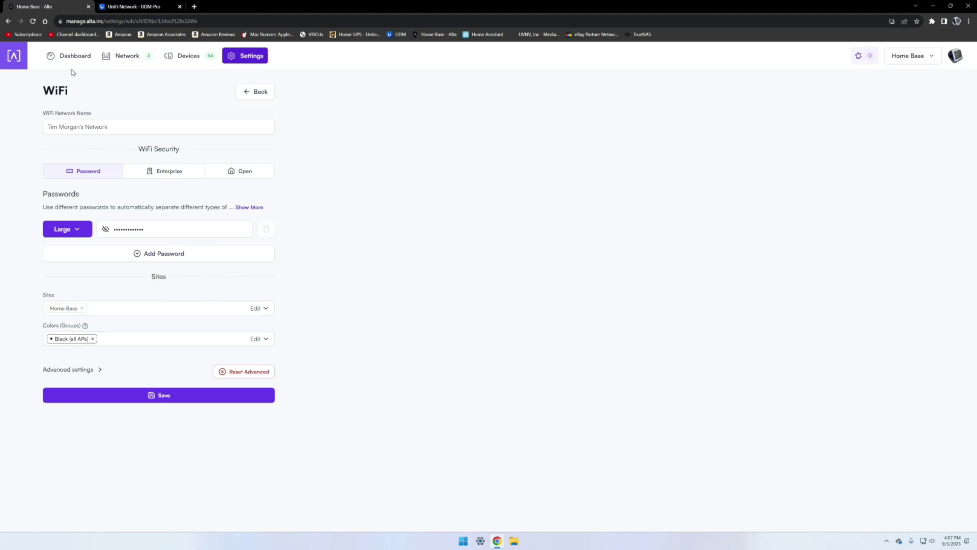
- Review the Upstairs access point's radio settings, close its panel, and return to Settings
click(121, 58)
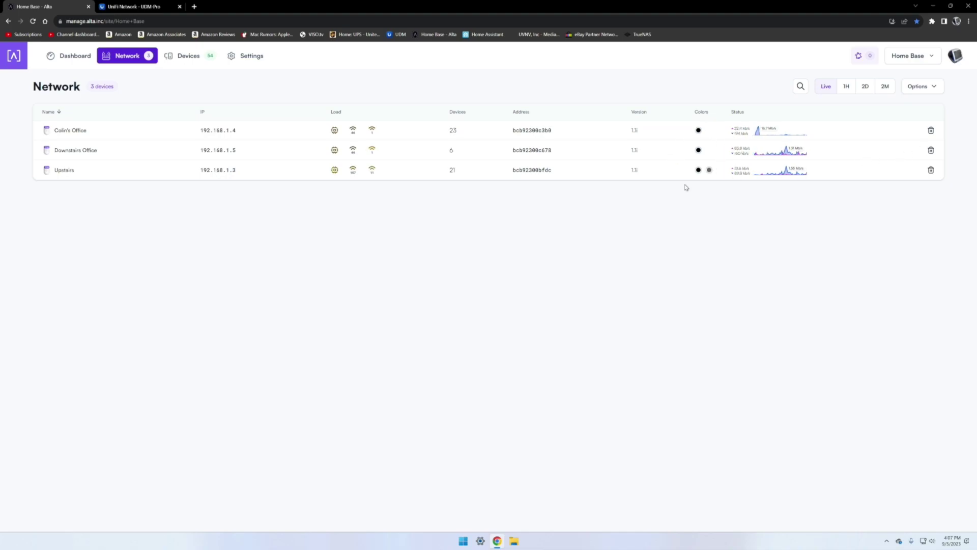
click(47, 168)
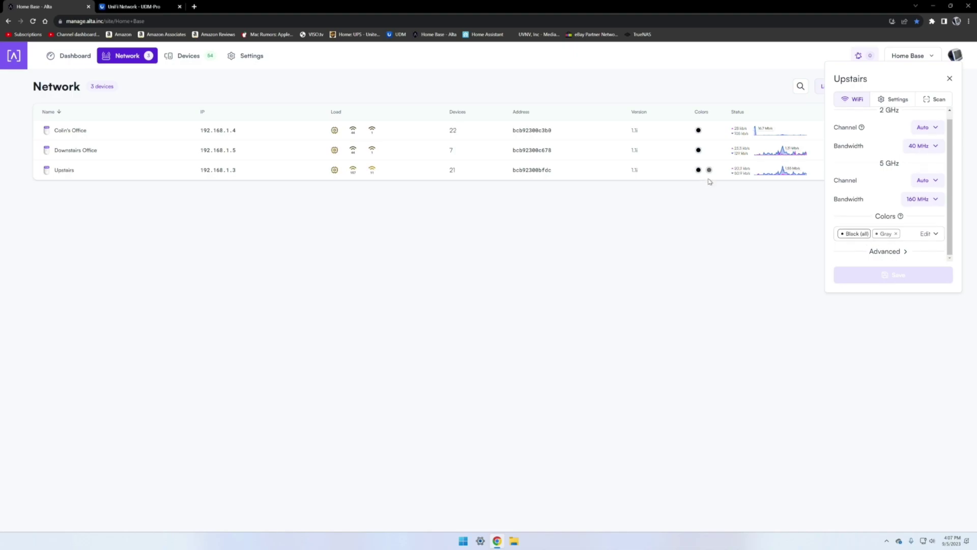
mouse_move(710, 171)
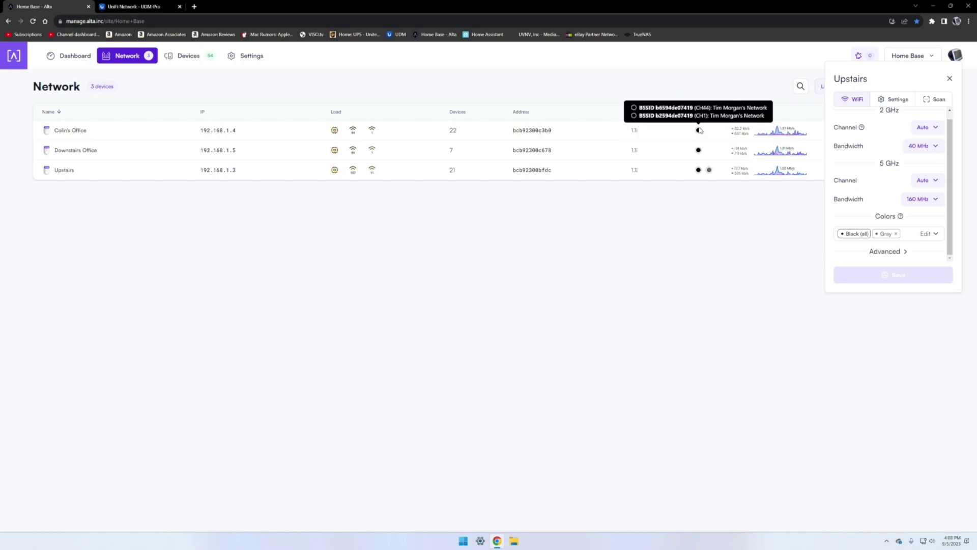
mouse_move(698, 150)
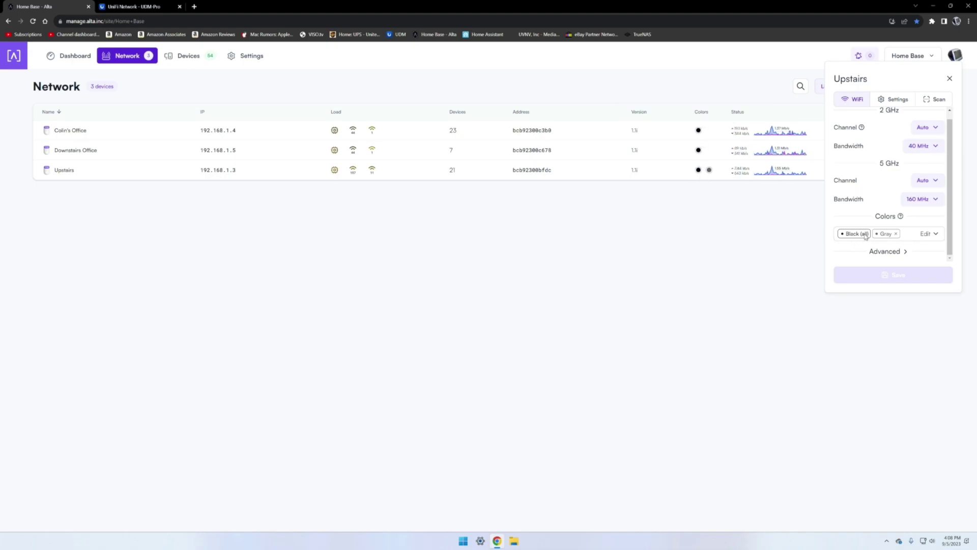
click(949, 79)
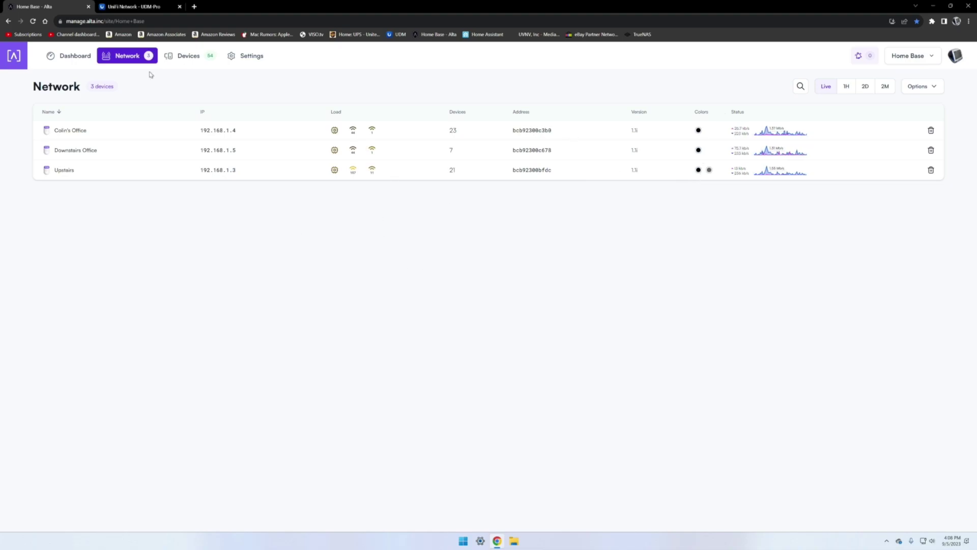
click(233, 56)
- Add a second password to the main network, check its types, delete it, and leave unsaved
click(90, 208)
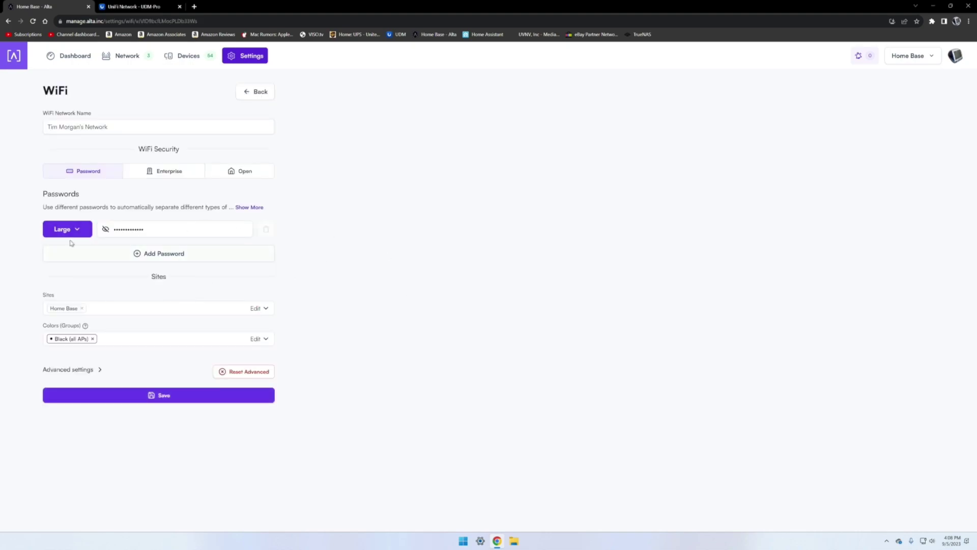
click(79, 257)
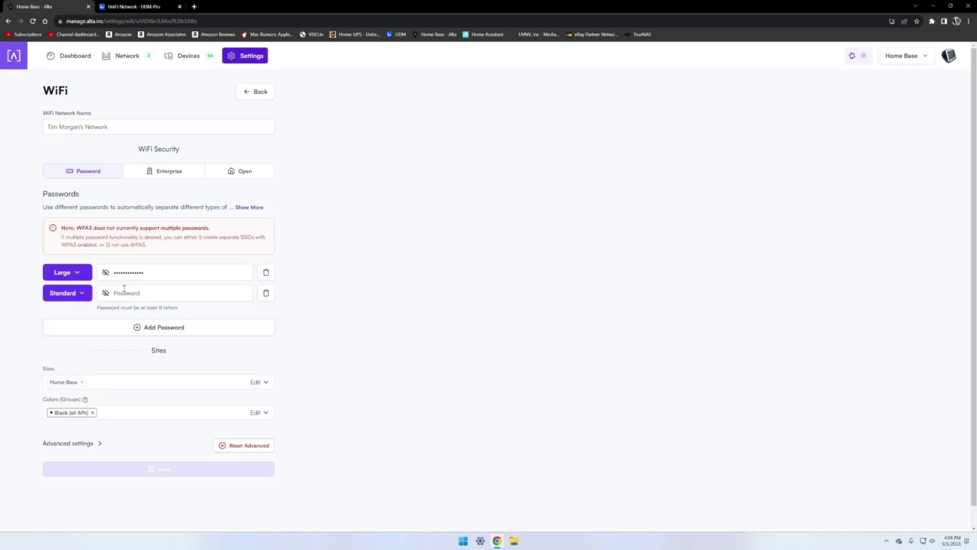
click(83, 293)
scroll(85, 355, down, 1)
scroll(84, 355, up, 1)
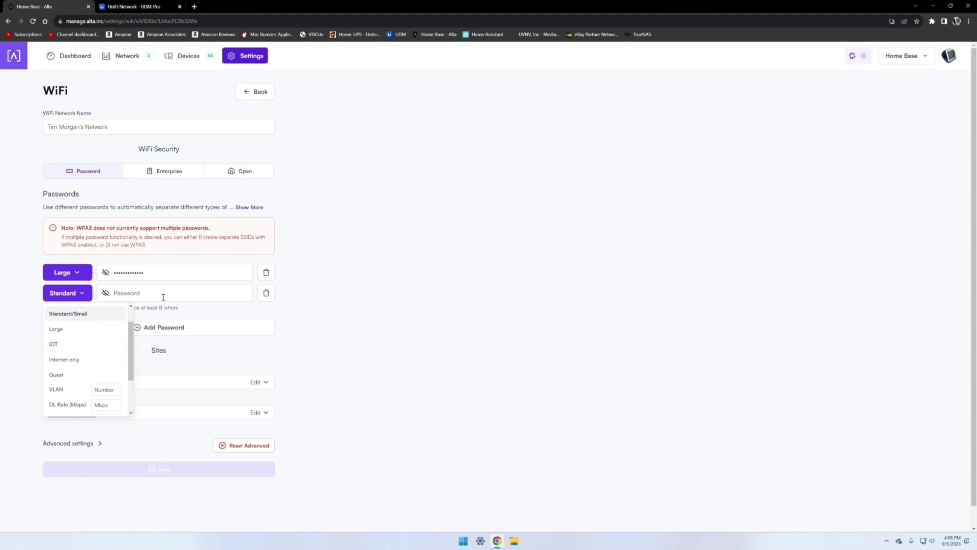
click(266, 292)
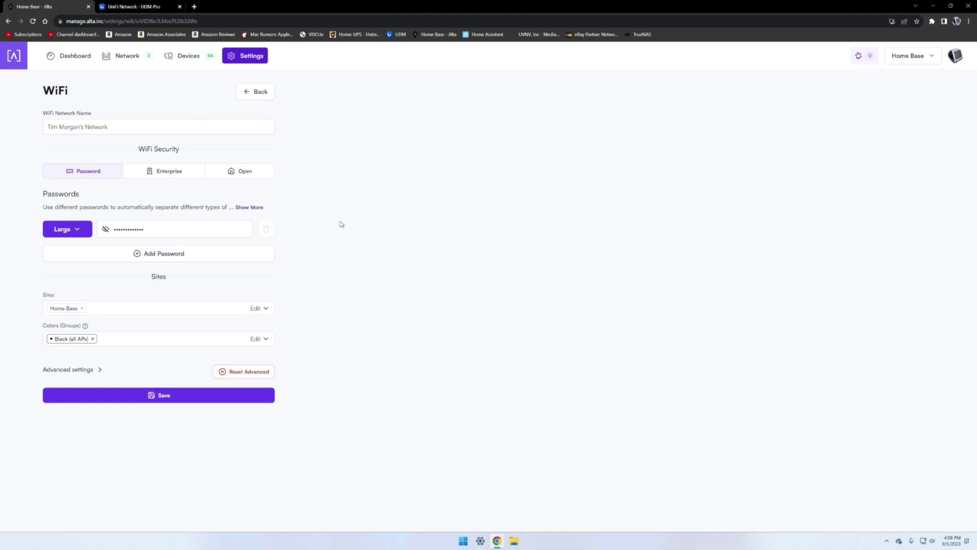
click(265, 99)
click(473, 114)
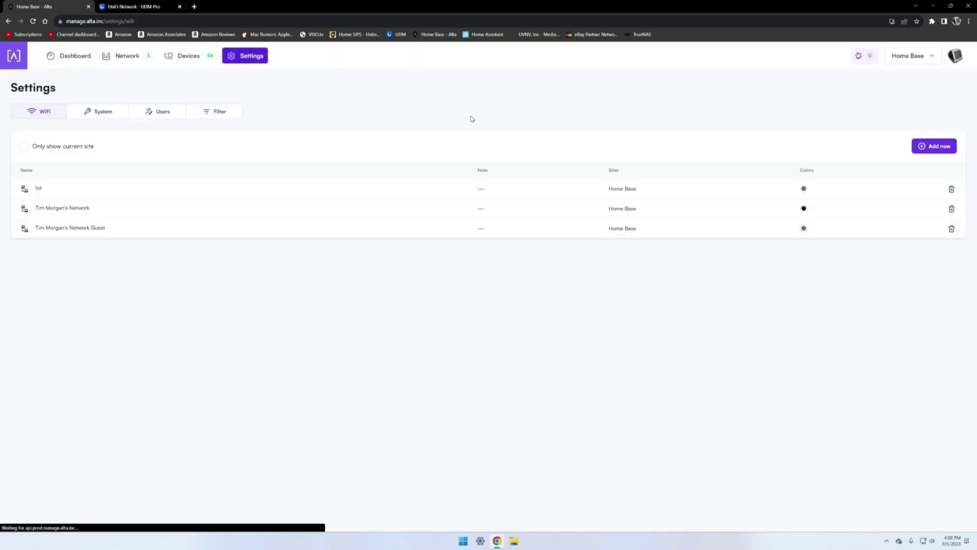
click(77, 227)
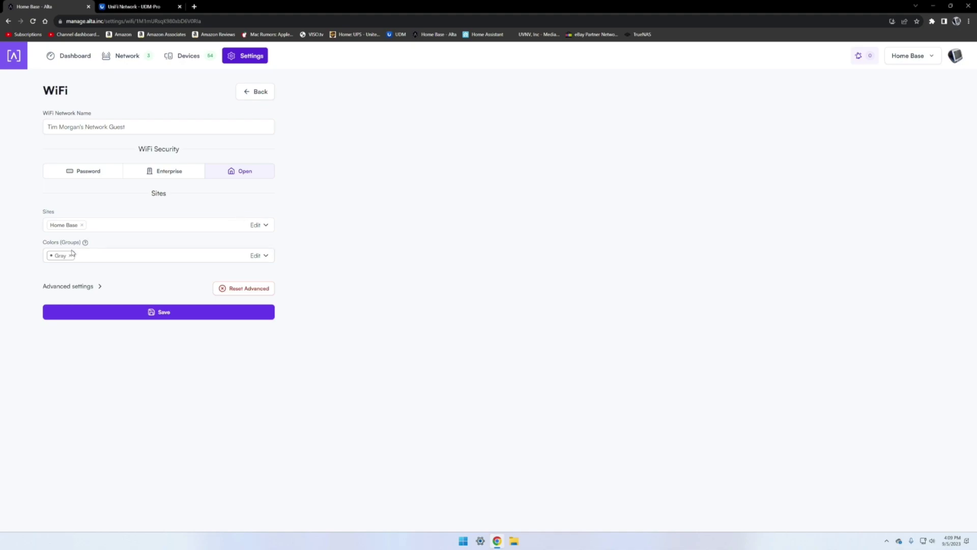
click(69, 285)
scroll(214, 382, down, 1)
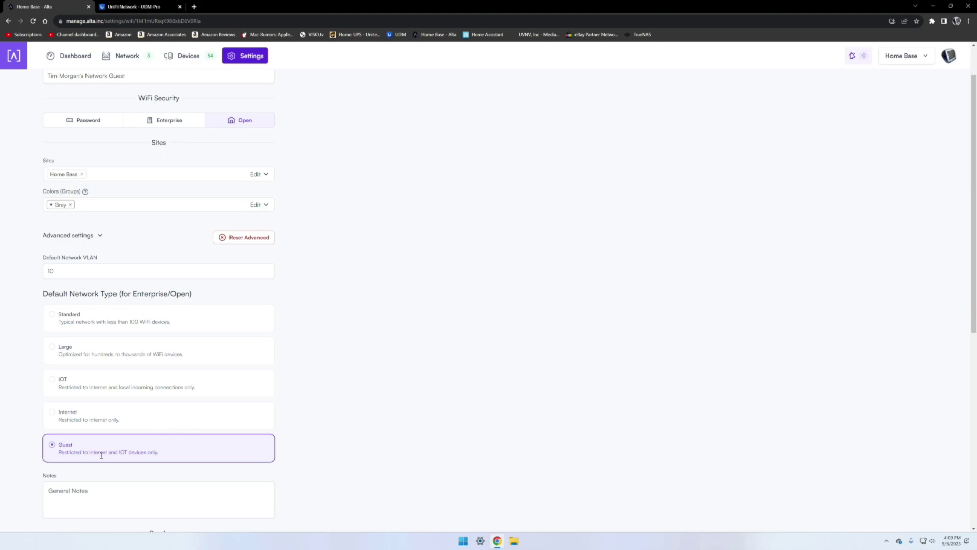
scroll(436, 349, down, 7)
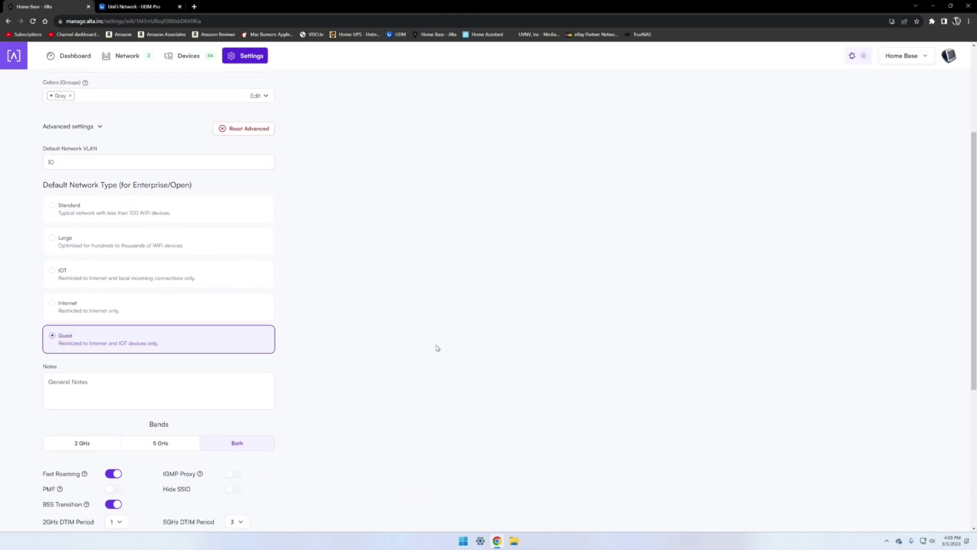
click(233, 323)
scroll(203, 357, down, 3)
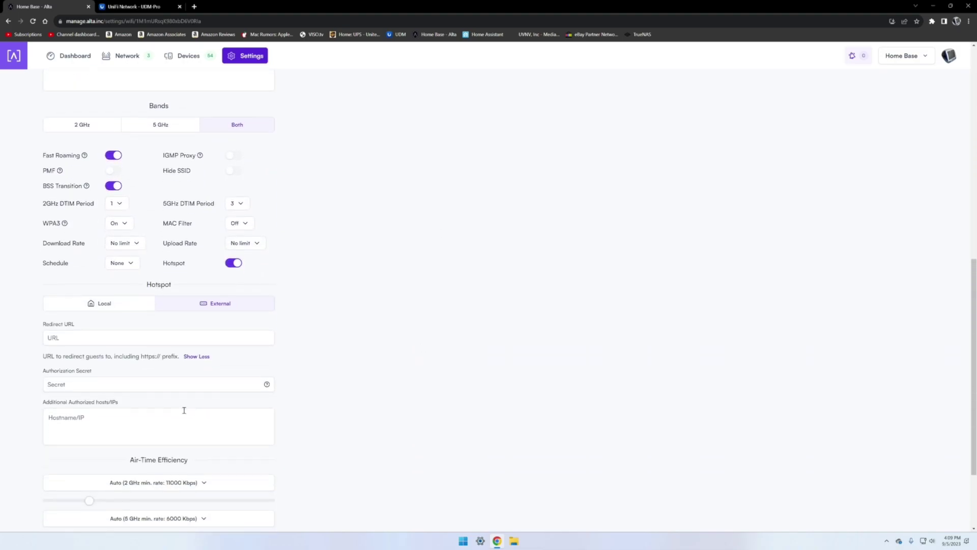
scroll(194, 375, up, 1)
click(249, 237)
scroll(391, 346, up, 8)
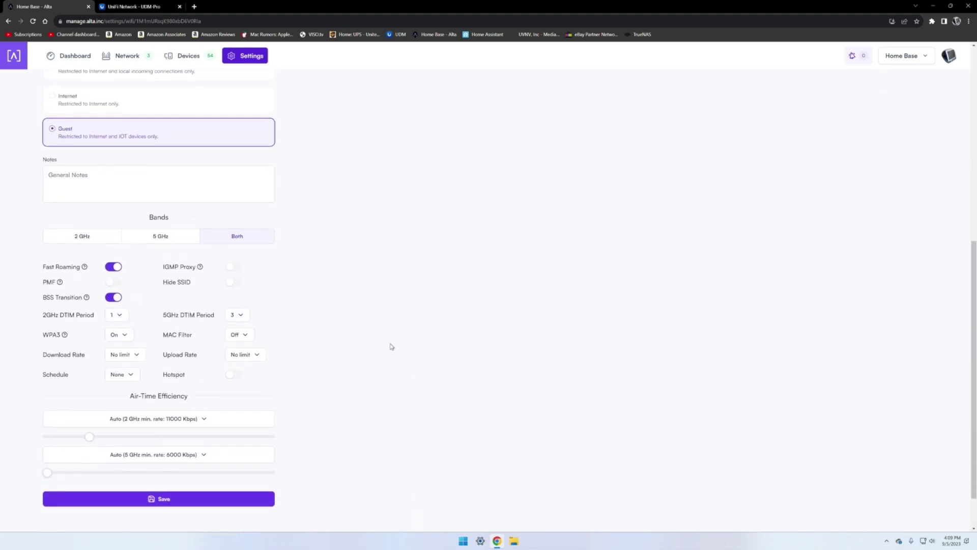
- Visit the Dashboard, then in System settings keep AP LED colour Blue and expand Advanced
click(76, 57)
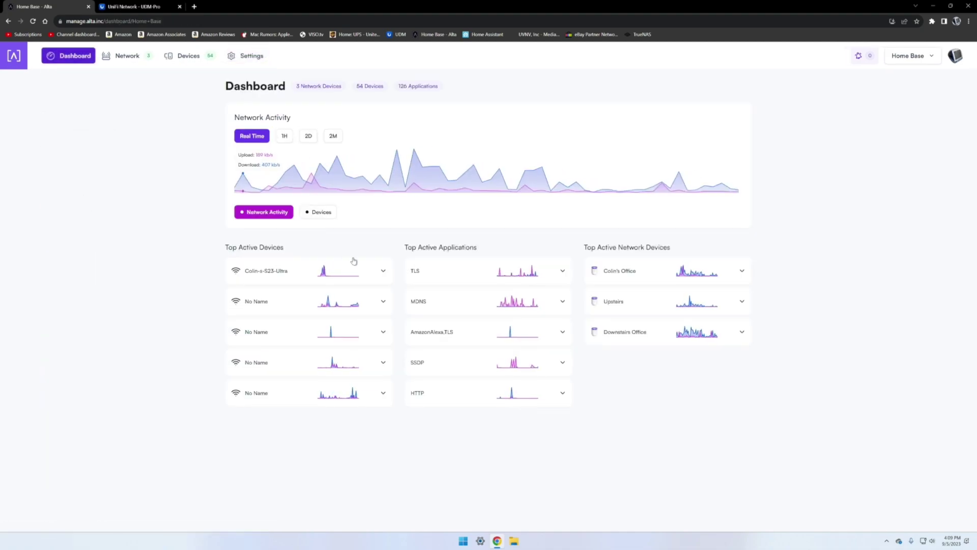
click(247, 56)
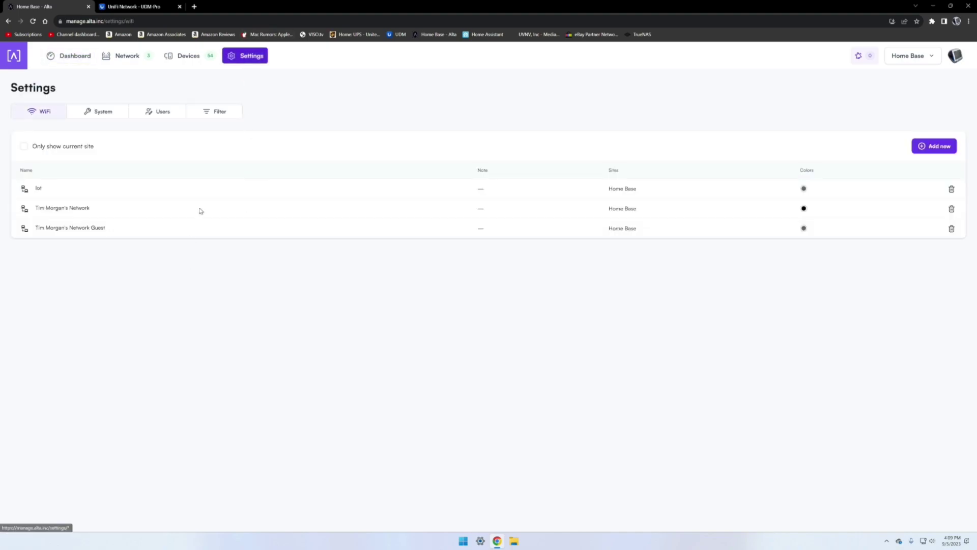
click(71, 56)
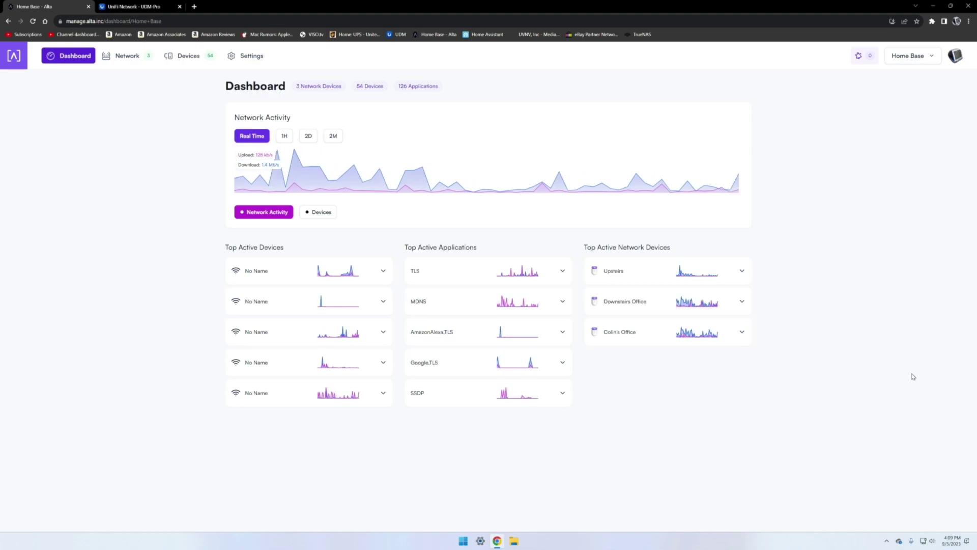
click(265, 57)
click(110, 111)
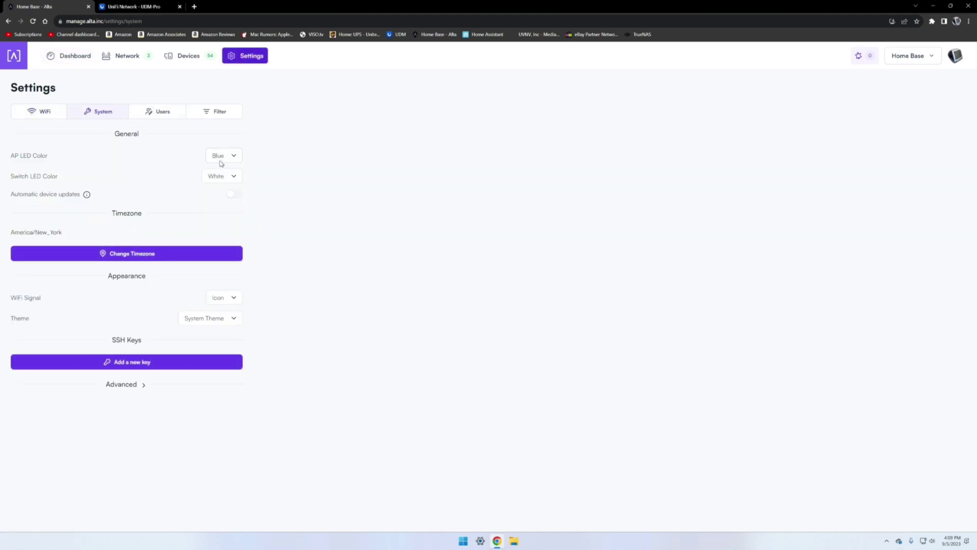
click(222, 161)
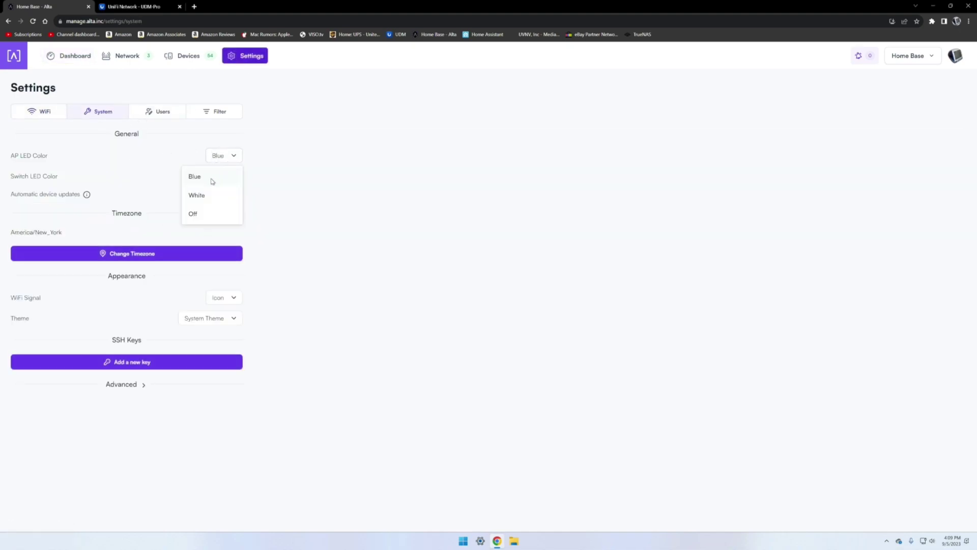
click(237, 158)
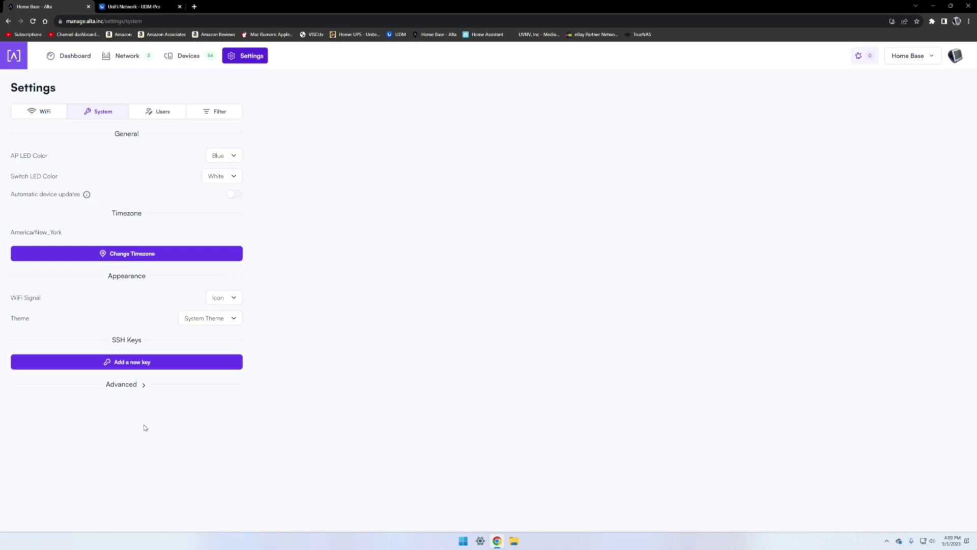
click(141, 385)
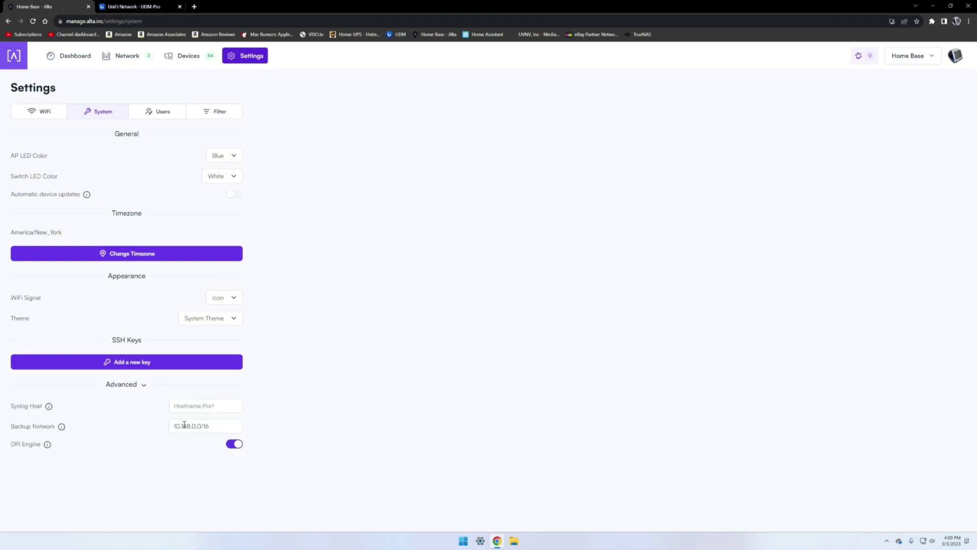
- Open the Downstairs Office access point's device settings from the Network list and scroll through them
mouse_move(62, 428)
click(181, 56)
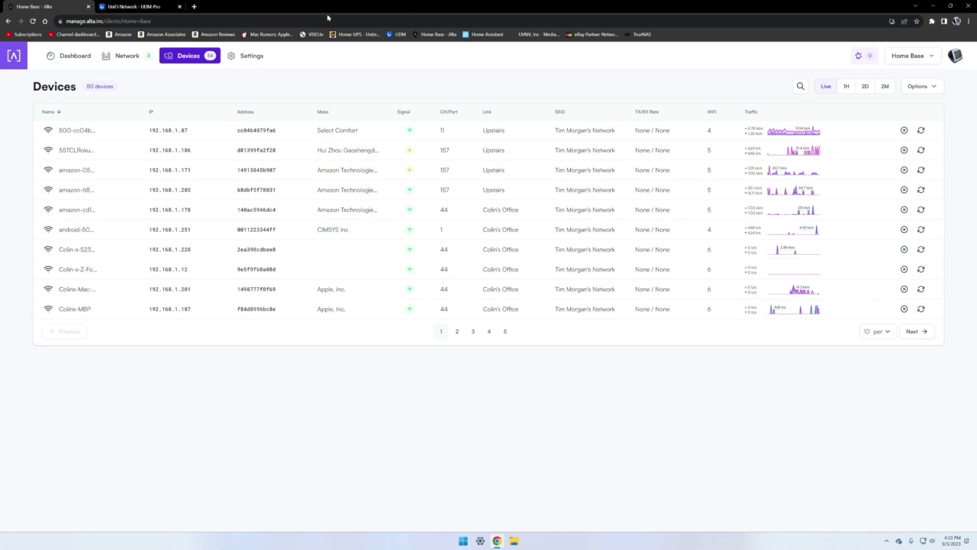
click(124, 55)
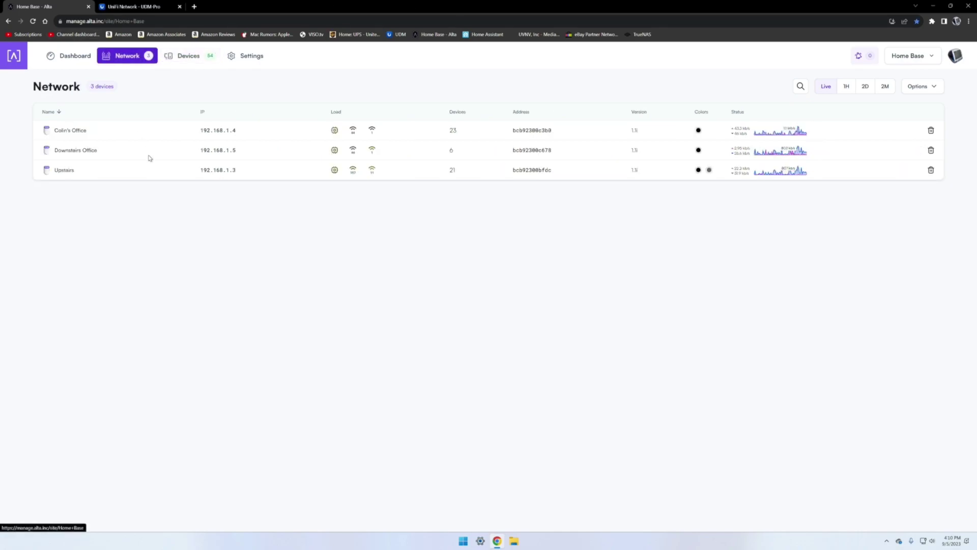
click(49, 150)
click(895, 100)
scroll(884, 153, down, 5)
mouse_move(895, 171)
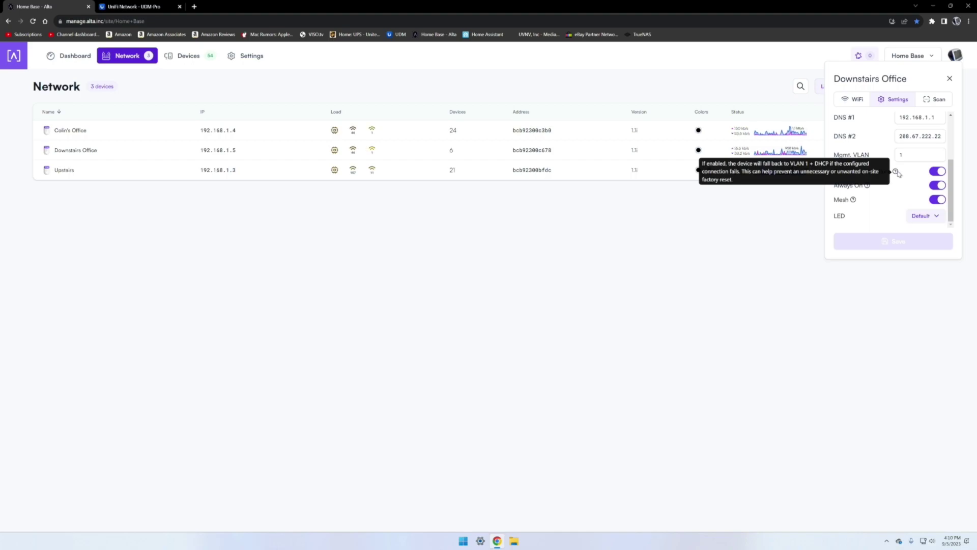
scroll(916, 138, up, 1)
scroll(916, 152, up, 2)
scroll(913, 192, down, 1)
scroll(912, 192, down, 1)
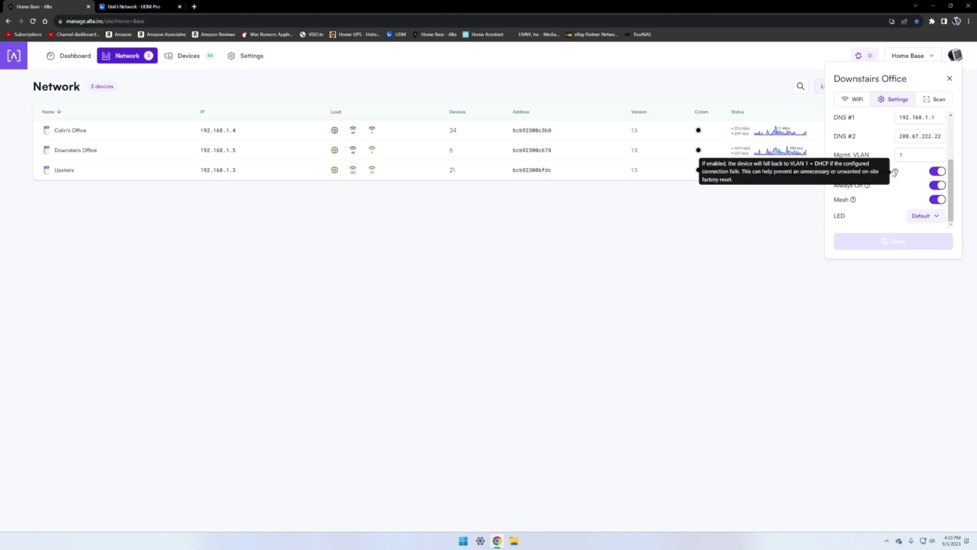
scroll(858, 138, up, 1)
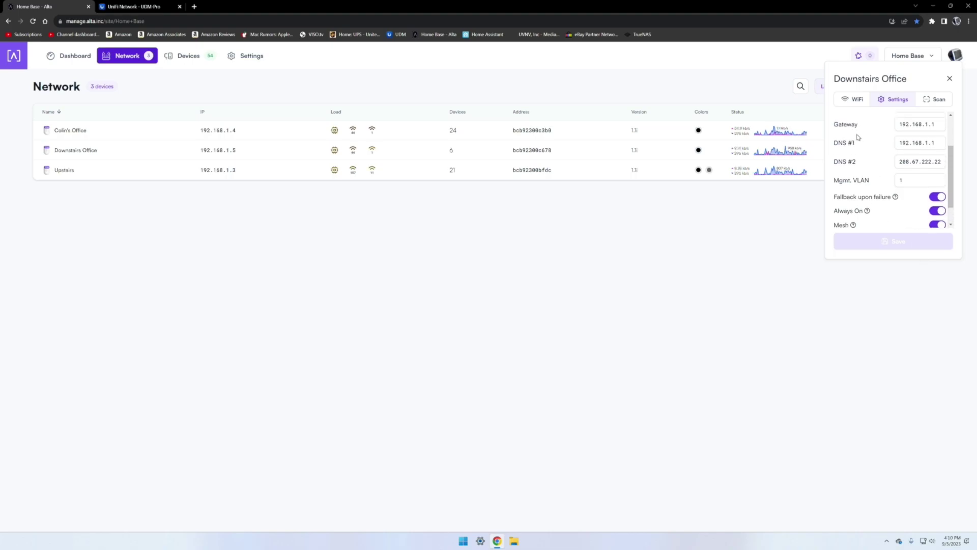
scroll(859, 138, up, 2)
- Close the Downstairs Office panel, then start adding a new site and cancel it
click(857, 99)
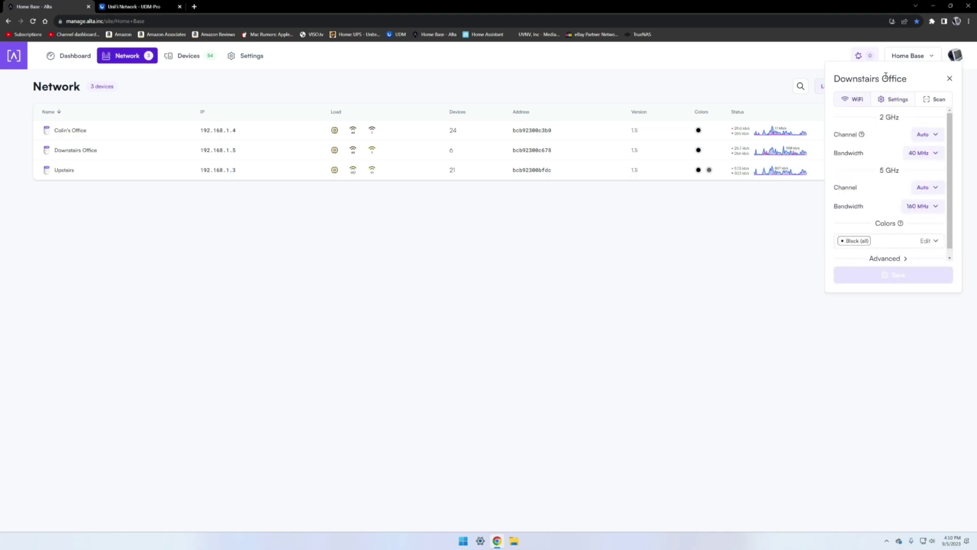
click(949, 78)
click(932, 57)
click(884, 110)
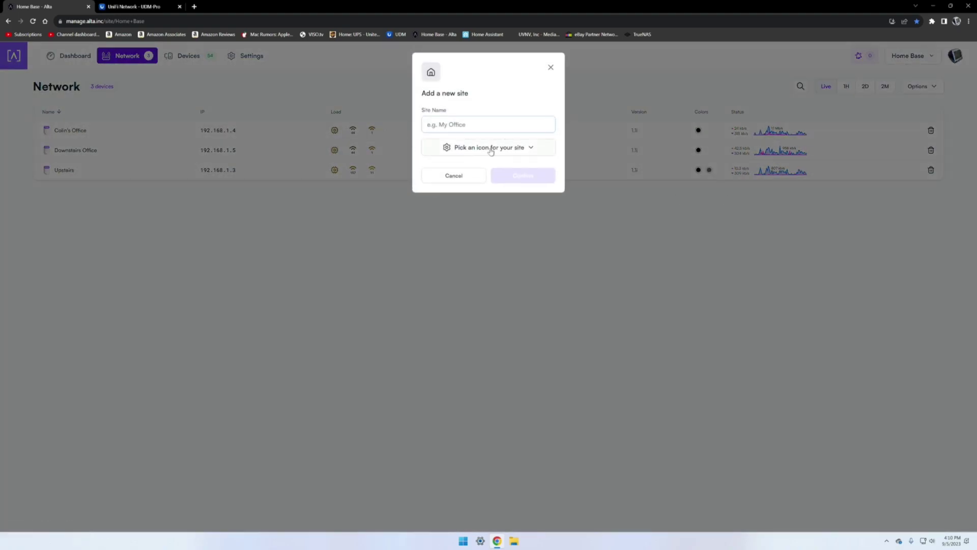
click(469, 178)
click(915, 57)
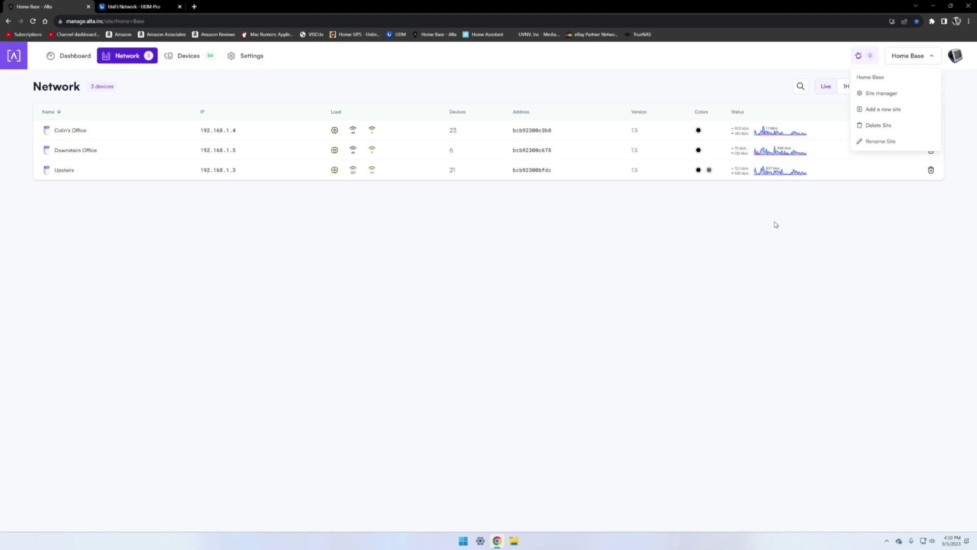
click(708, 243)
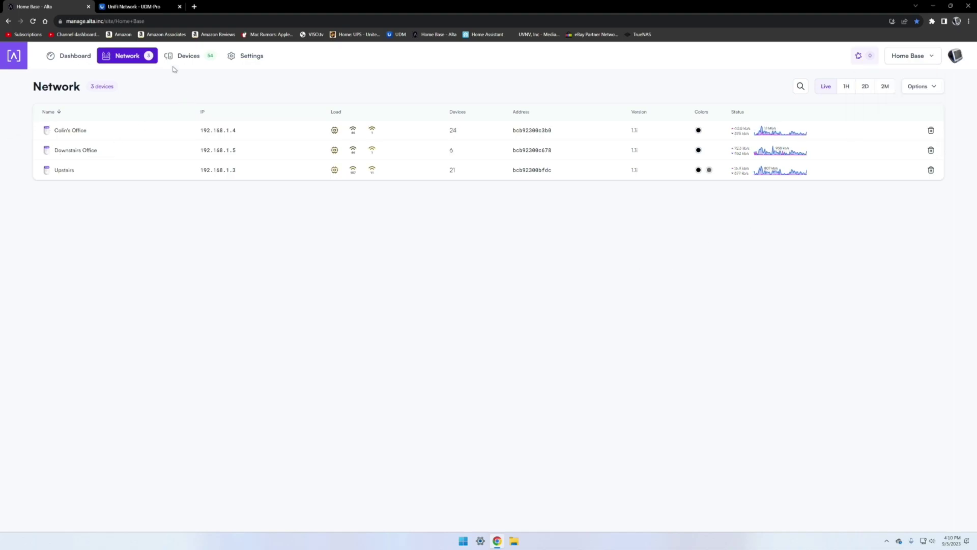
- Check that the main home WiFi network stays on Home Base, then return to the WiFi list
click(239, 56)
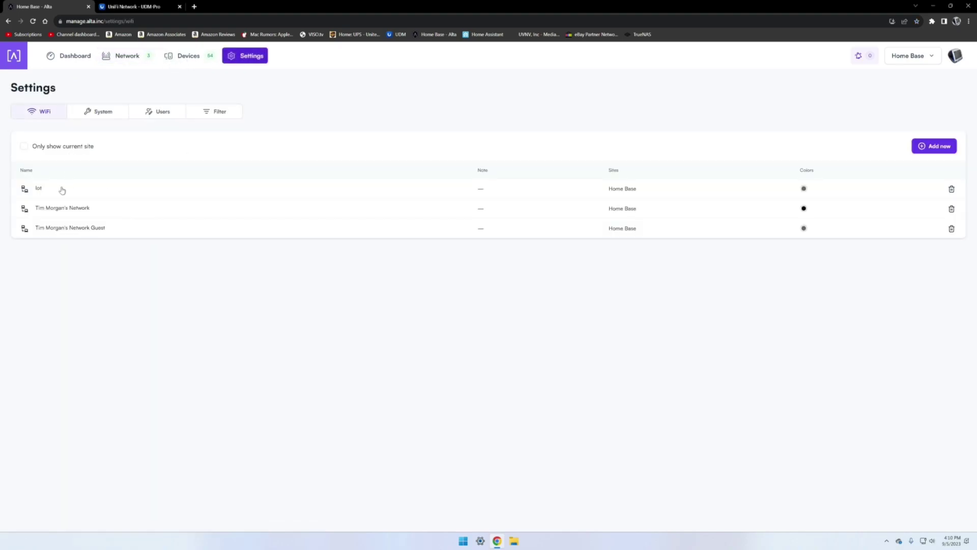
click(72, 208)
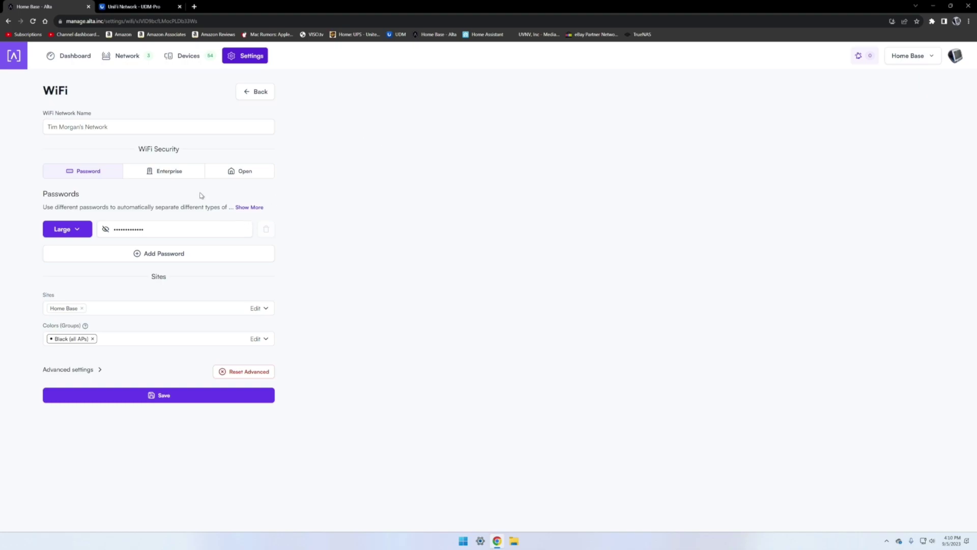
click(145, 310)
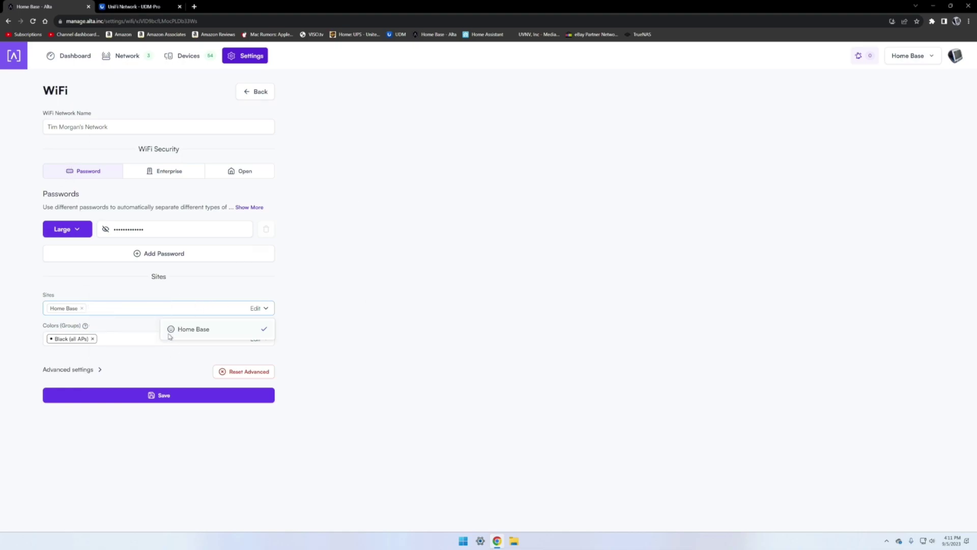
click(171, 307)
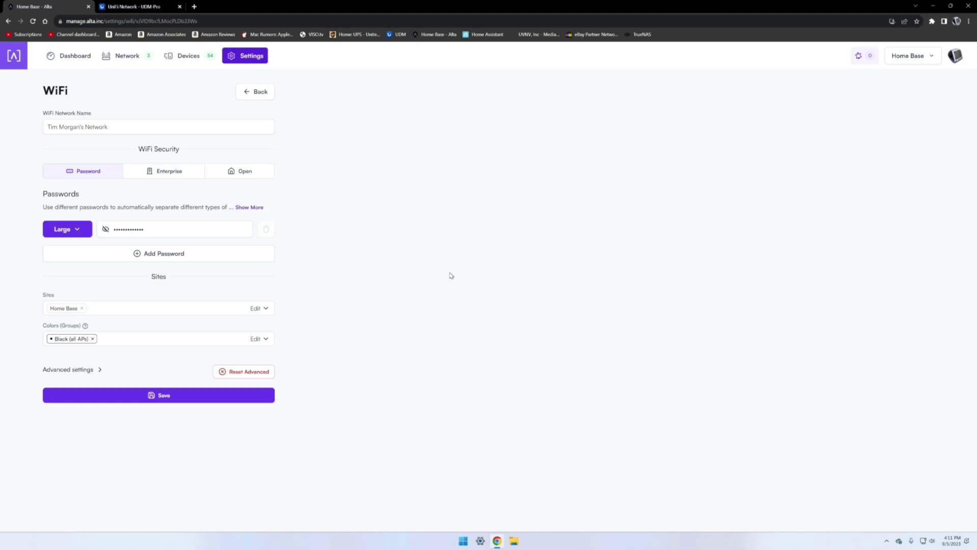
click(255, 91)
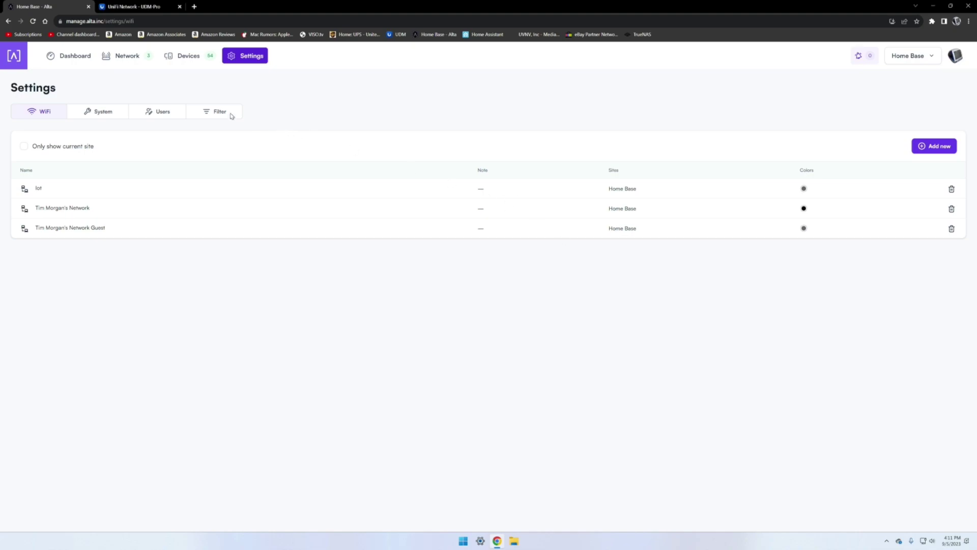
click(160, 113)
click(198, 112)
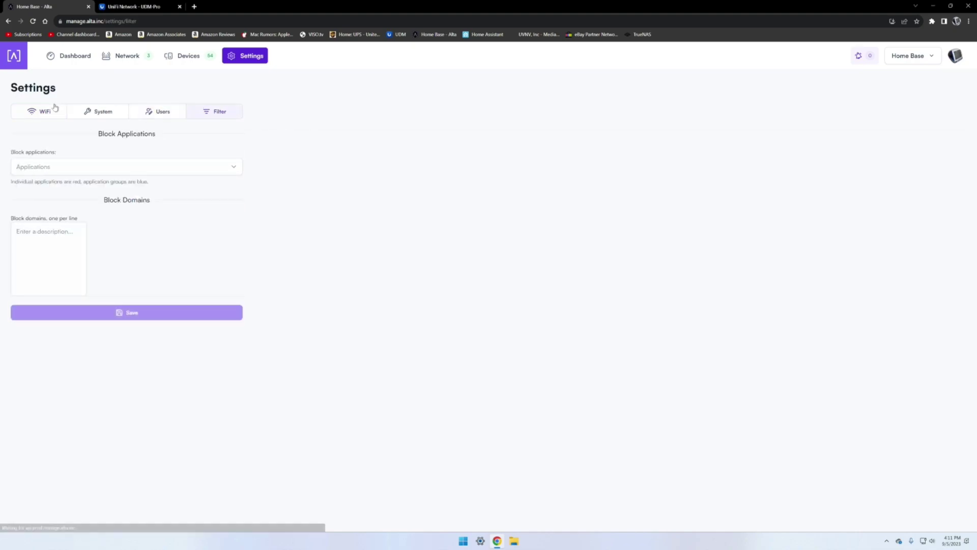
click(57, 107)
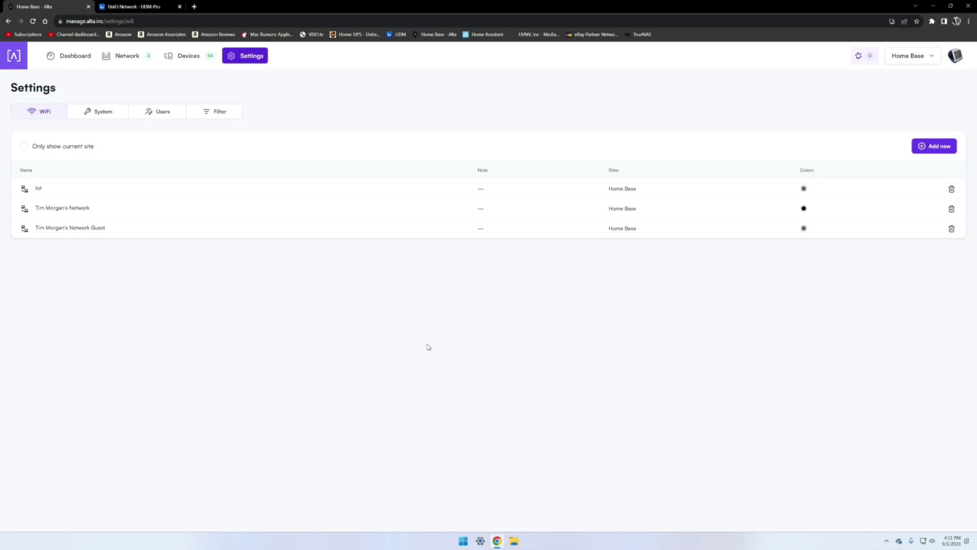
- Switch between Dashboard, Settings and Network, ending on the Home Base Dashboard's live activity
click(69, 57)
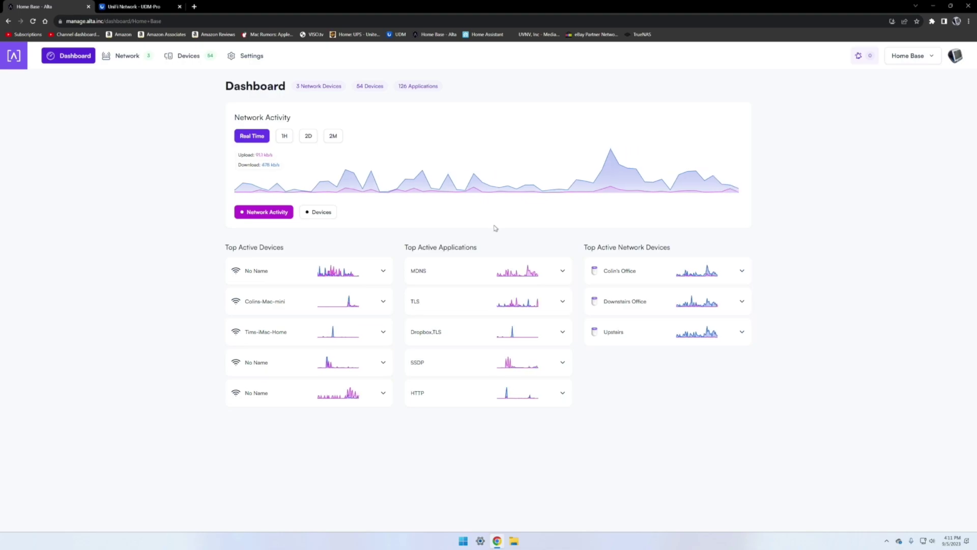
click(255, 56)
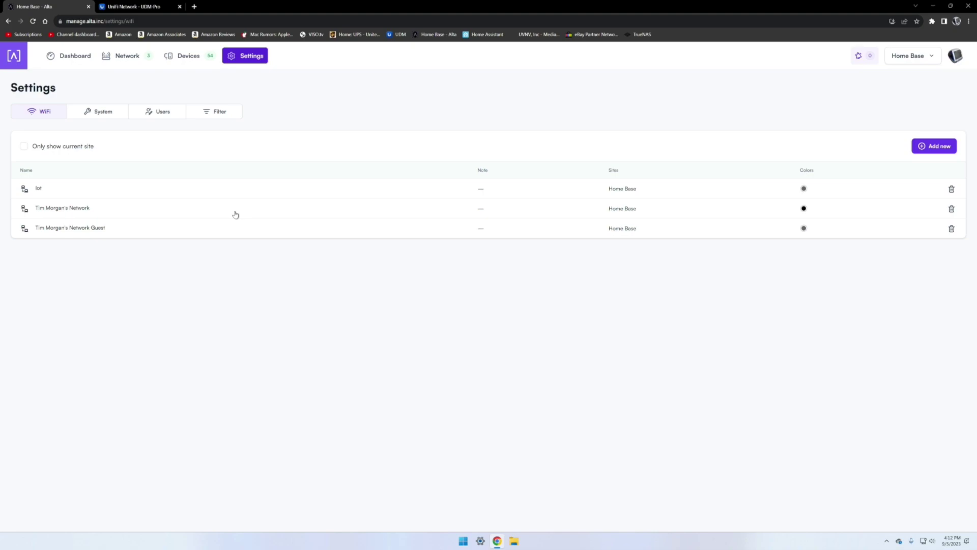
click(71, 58)
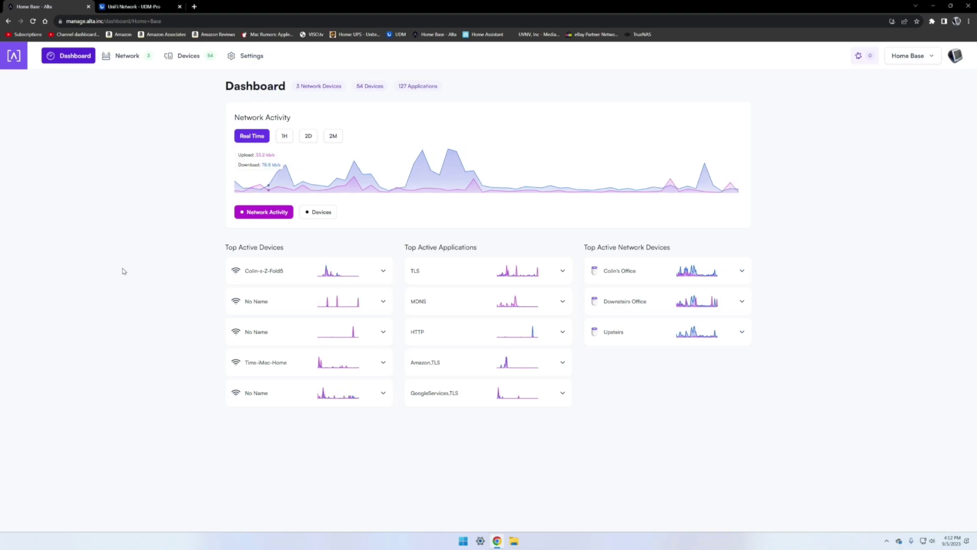
click(120, 58)
click(69, 55)
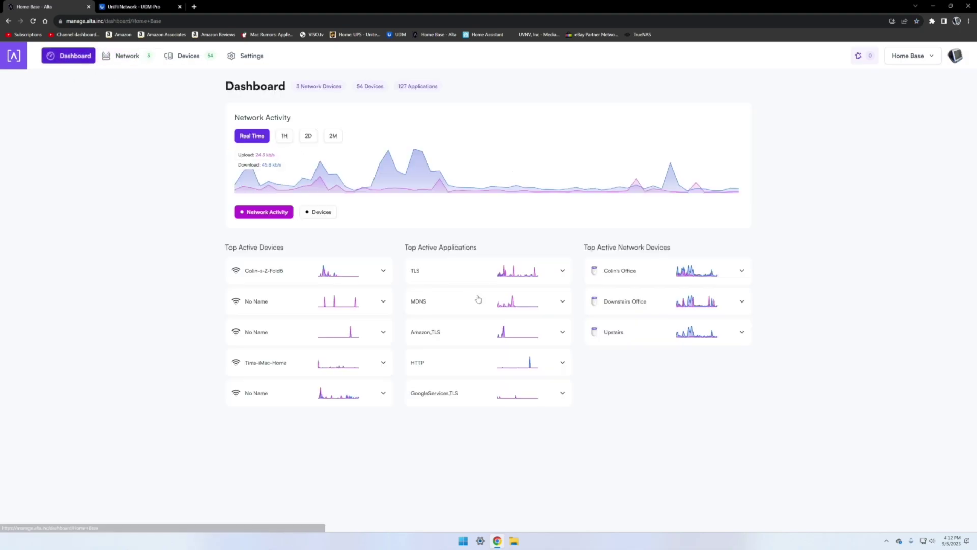